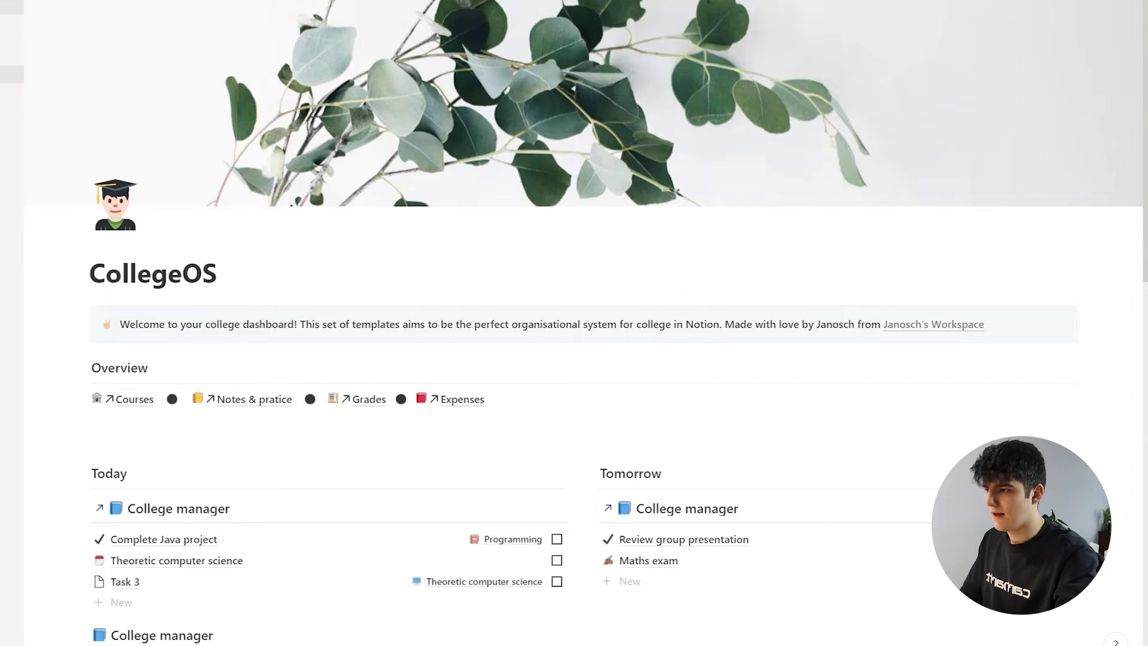
- Add a new Notes & pratice entry titled 'Active recall', opened as a full empty page
scroll(56, 154, "down", 2)
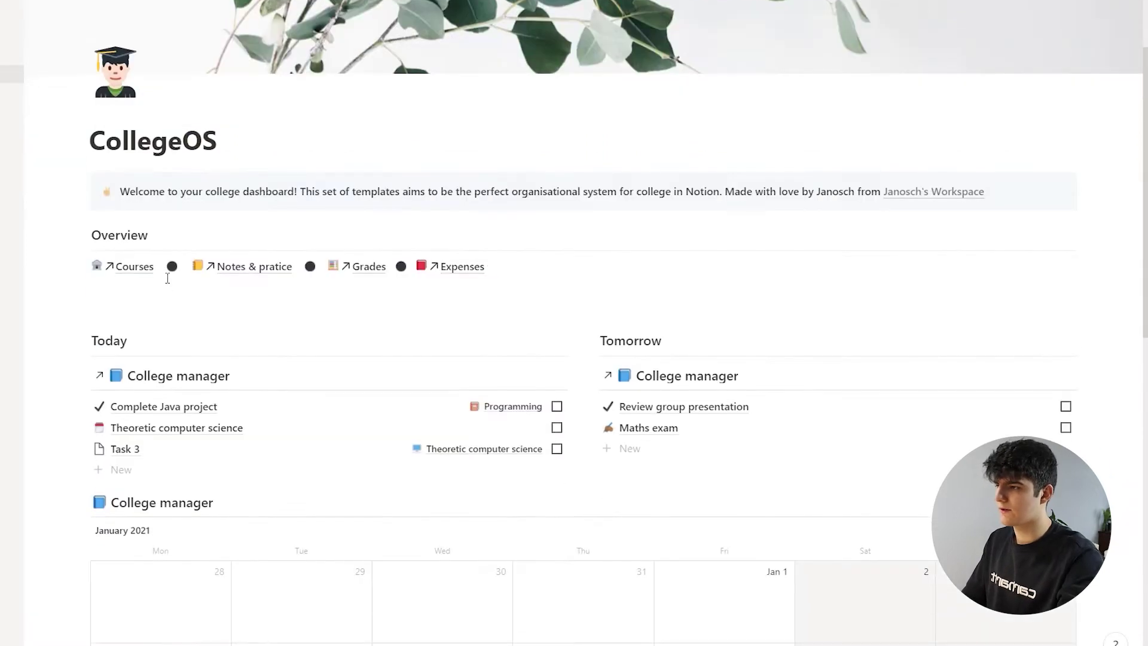
left_click(240, 270)
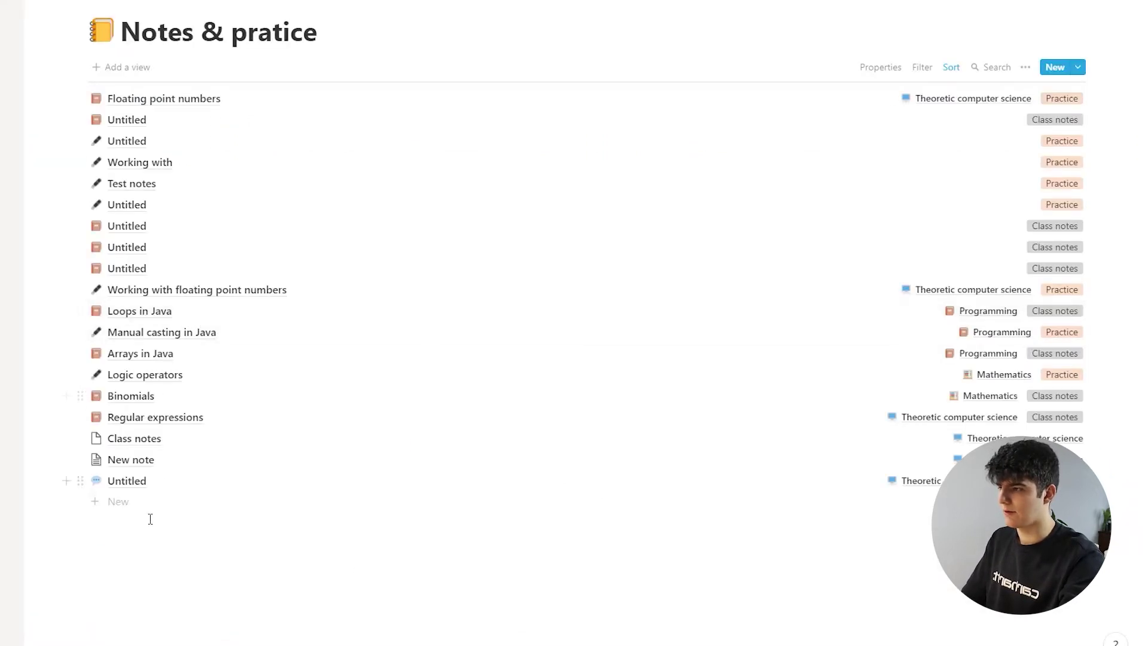
left_click(138, 508)
left_click(228, 36)
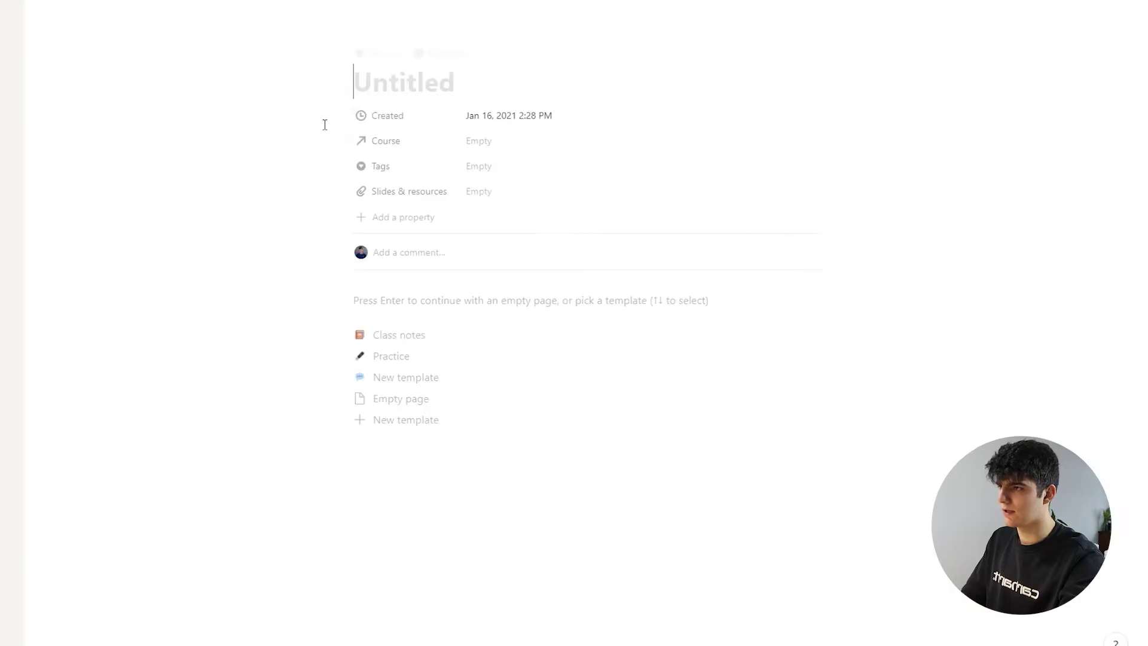
type("A")
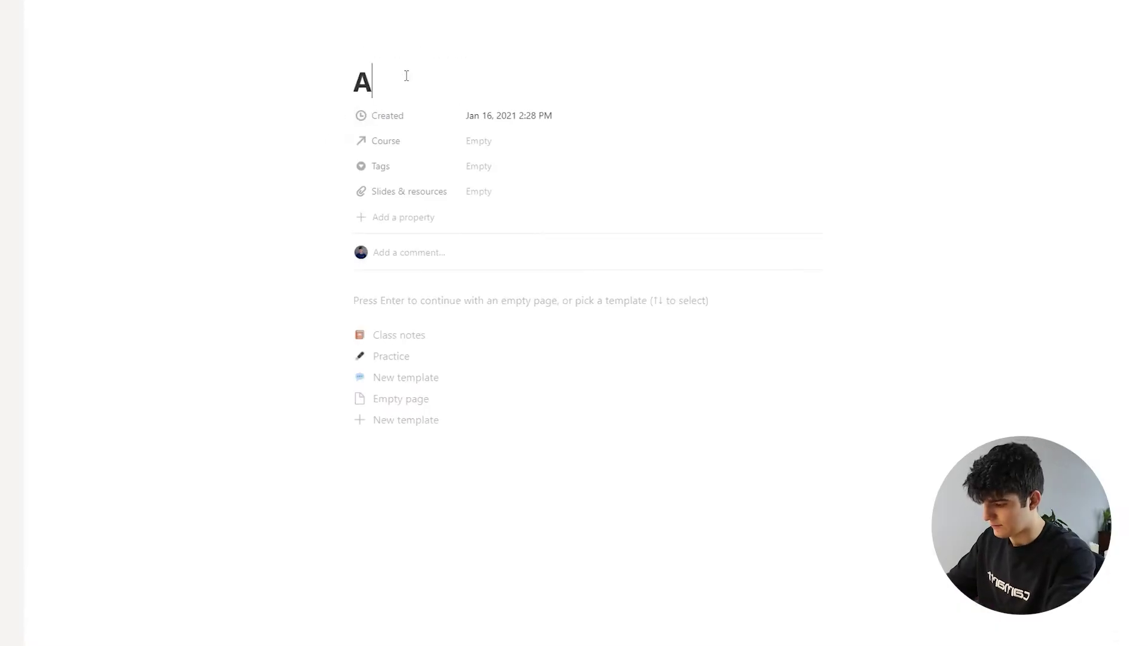
type("ctive recall")
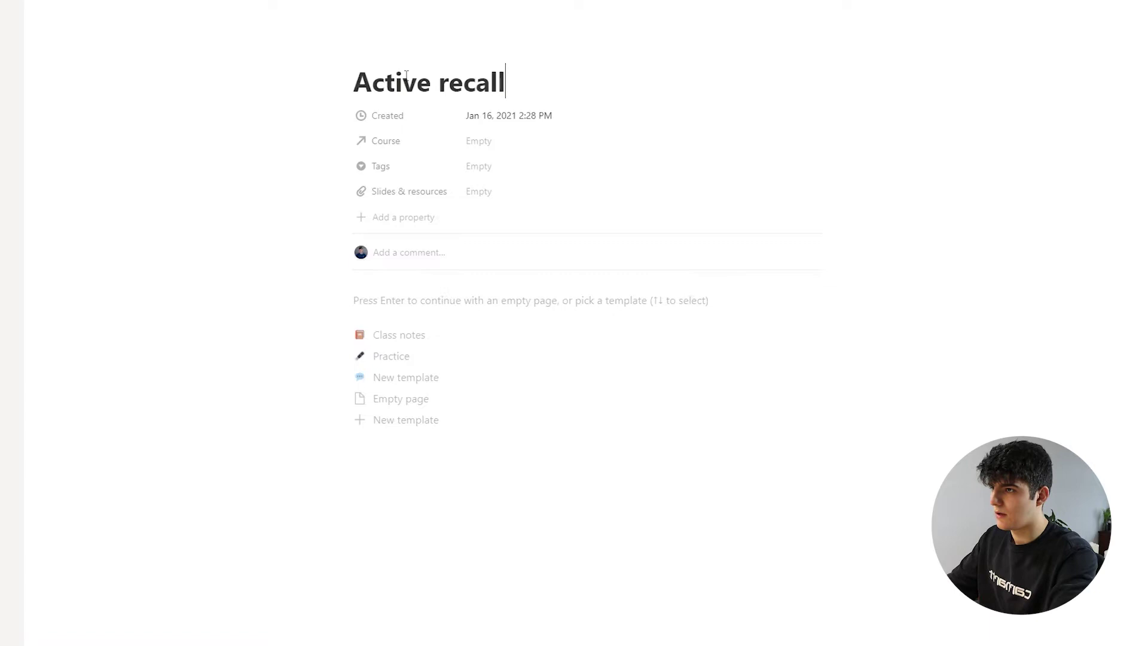
left_click(410, 302)
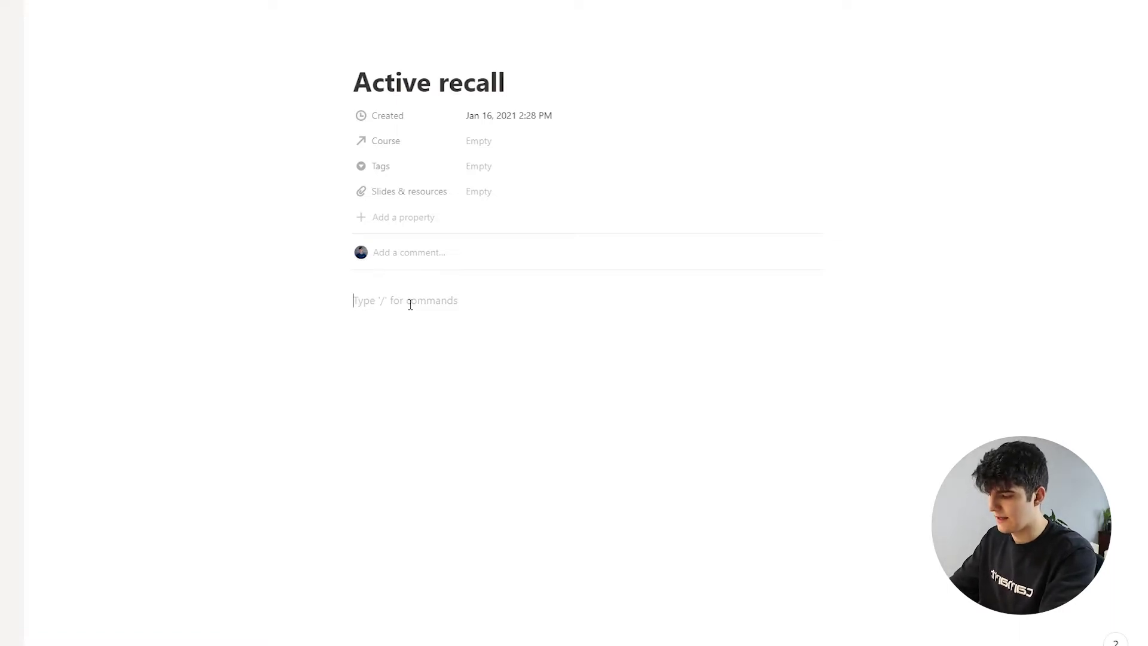
- Turn the empty first line into a toggle block with /tog
type("/")
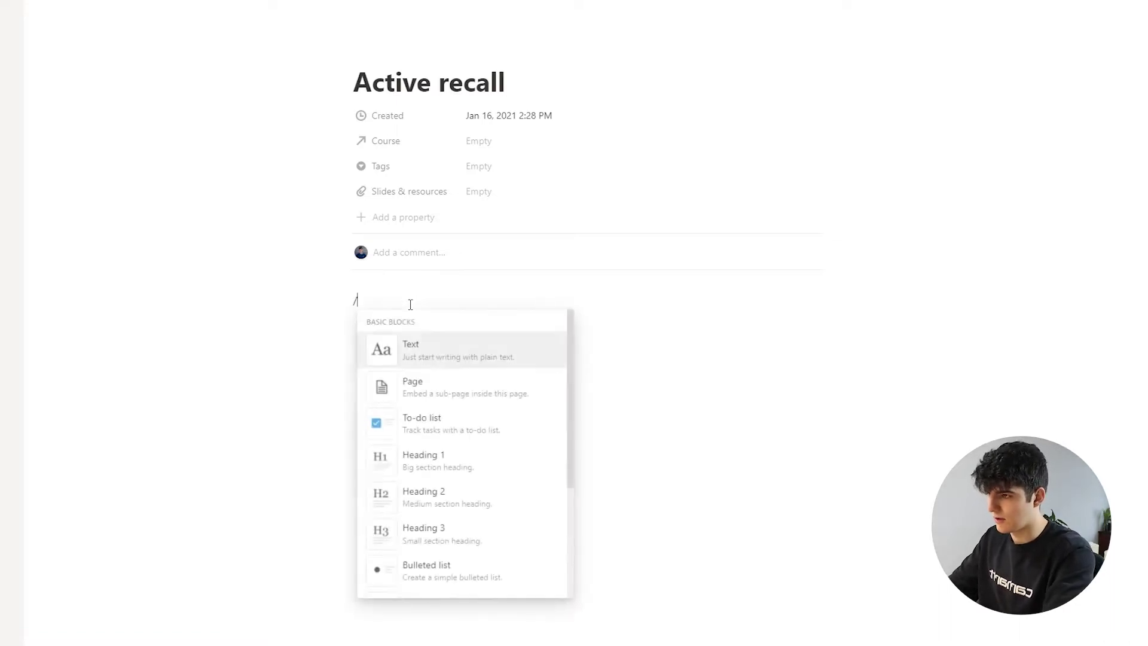
type("tog")
key("Return")
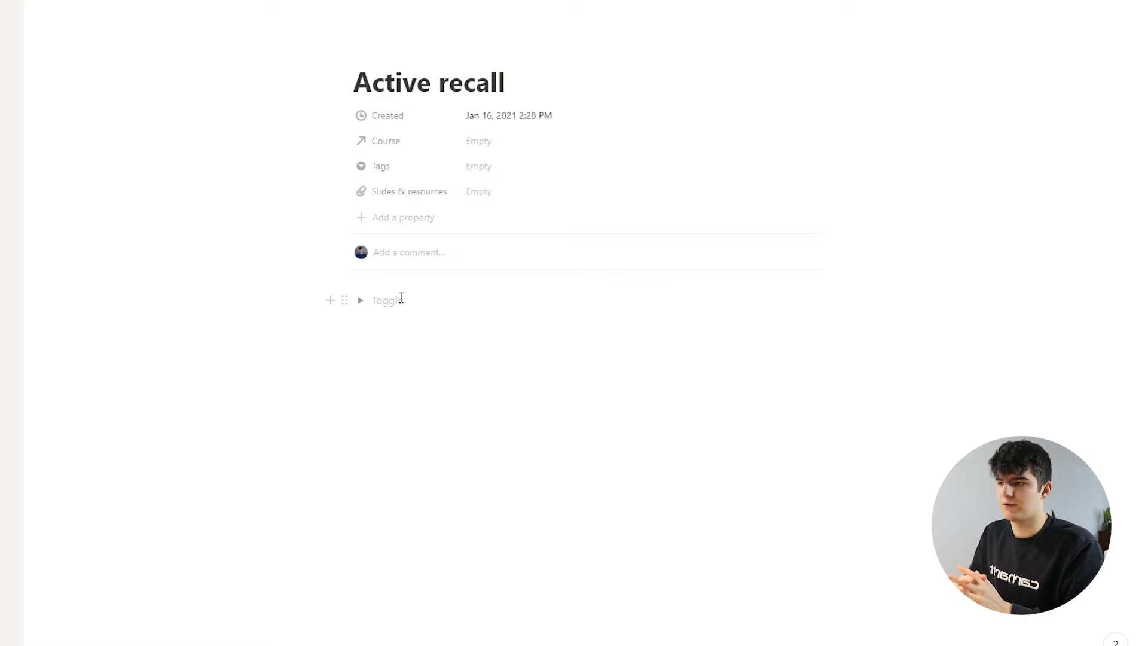
left_click(362, 301)
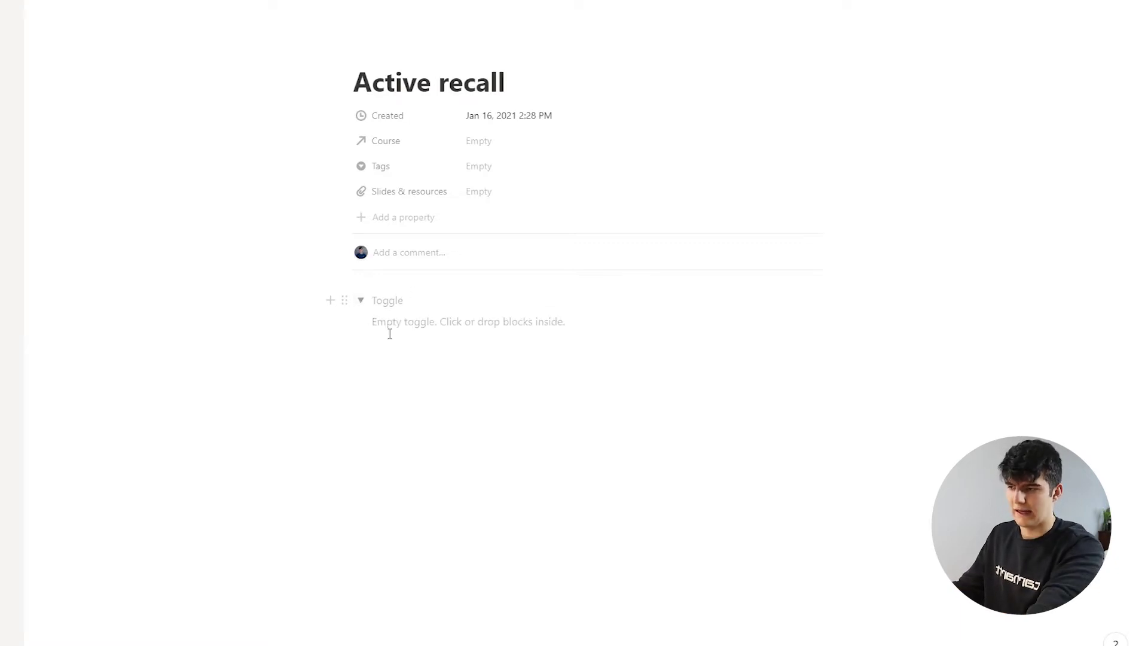
left_click(362, 301)
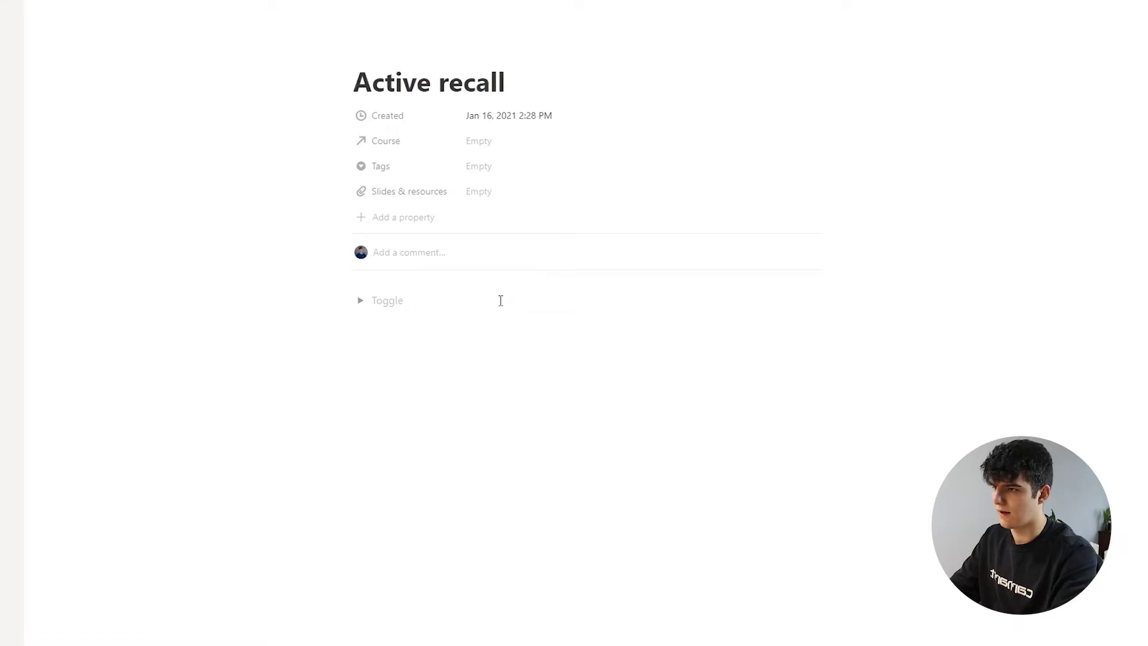
- Title the toggle 'What's 2 + 2?' with the hidden answer '2 + 2 = 4', left collapsed
type("W")
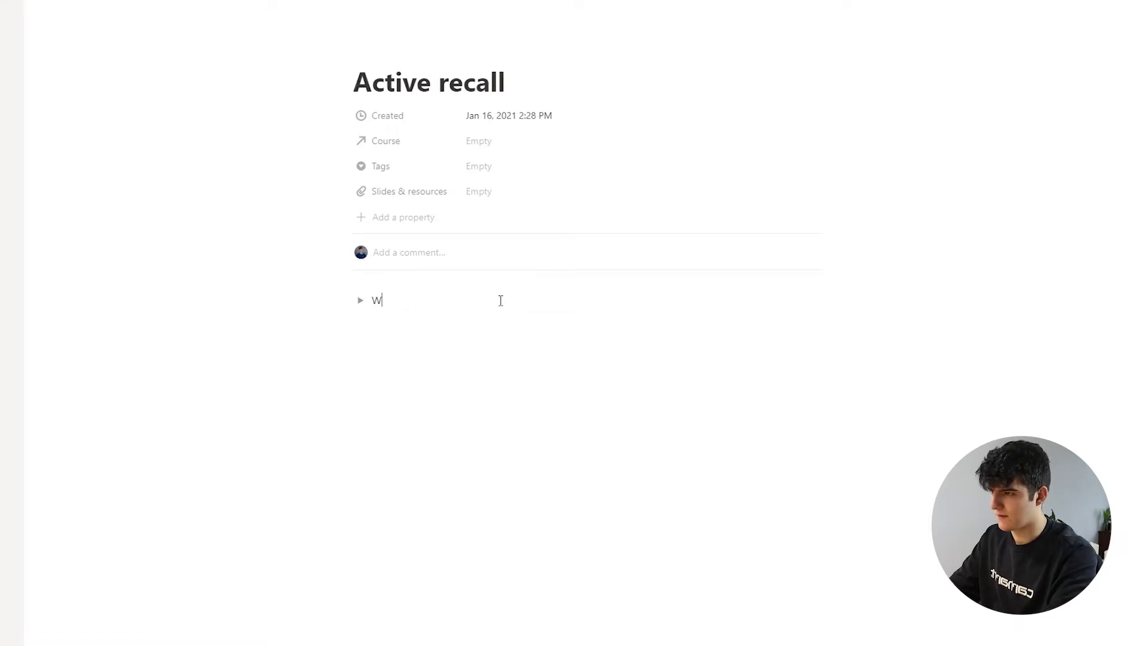
type("hat's 2 ")
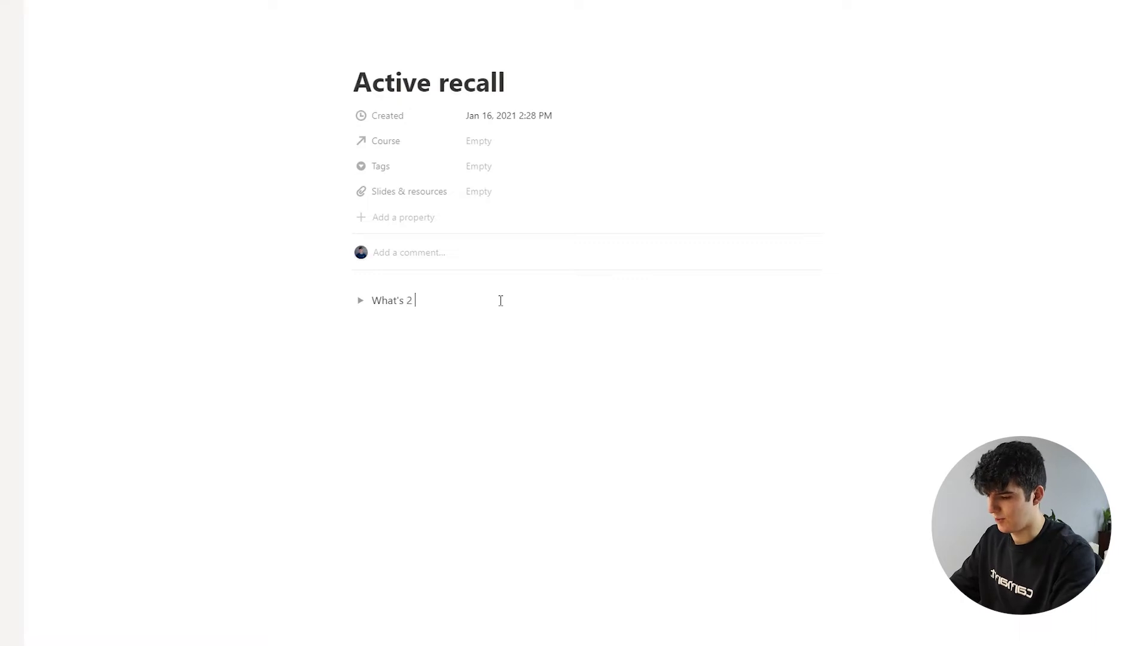
type("+ 2")
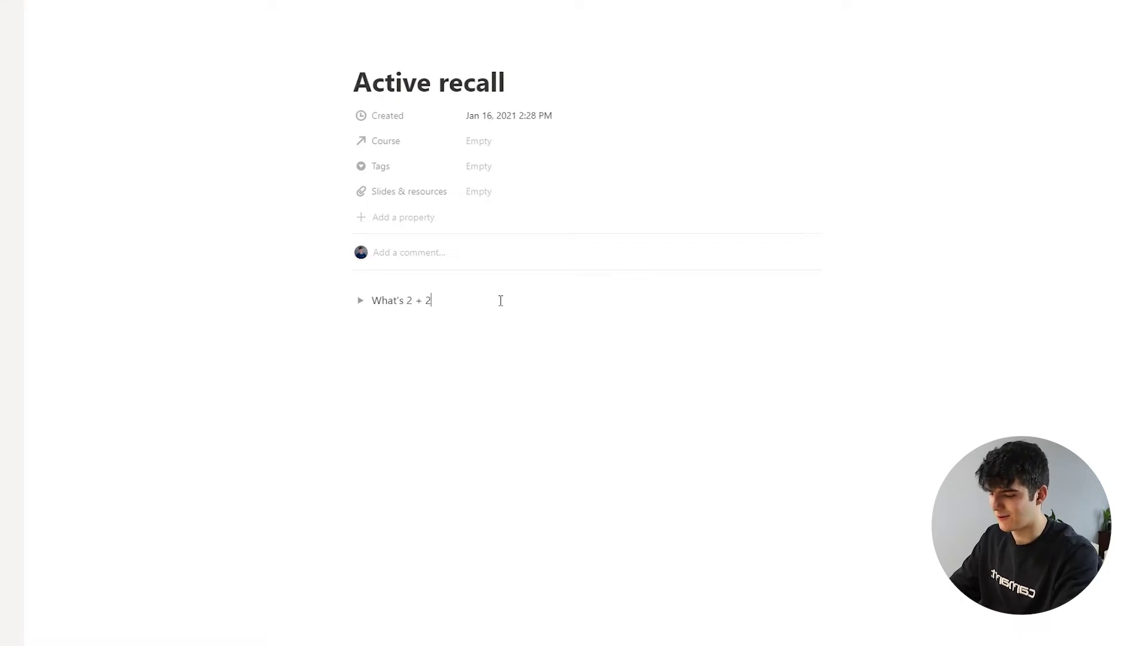
type("?")
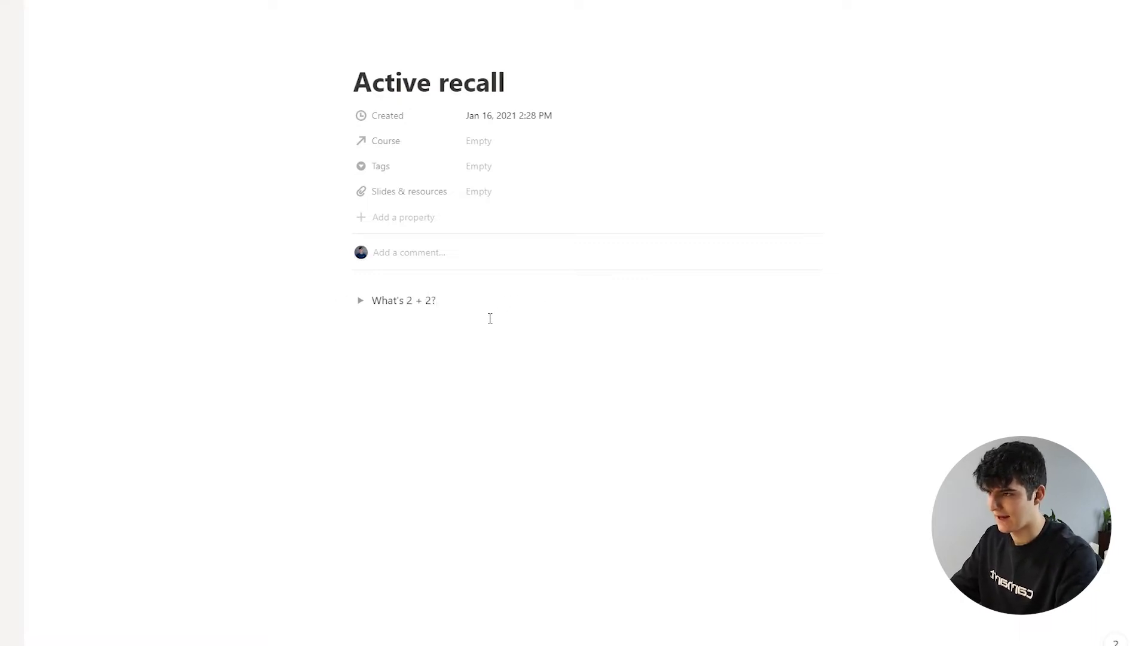
left_click(361, 302)
left_click(404, 328)
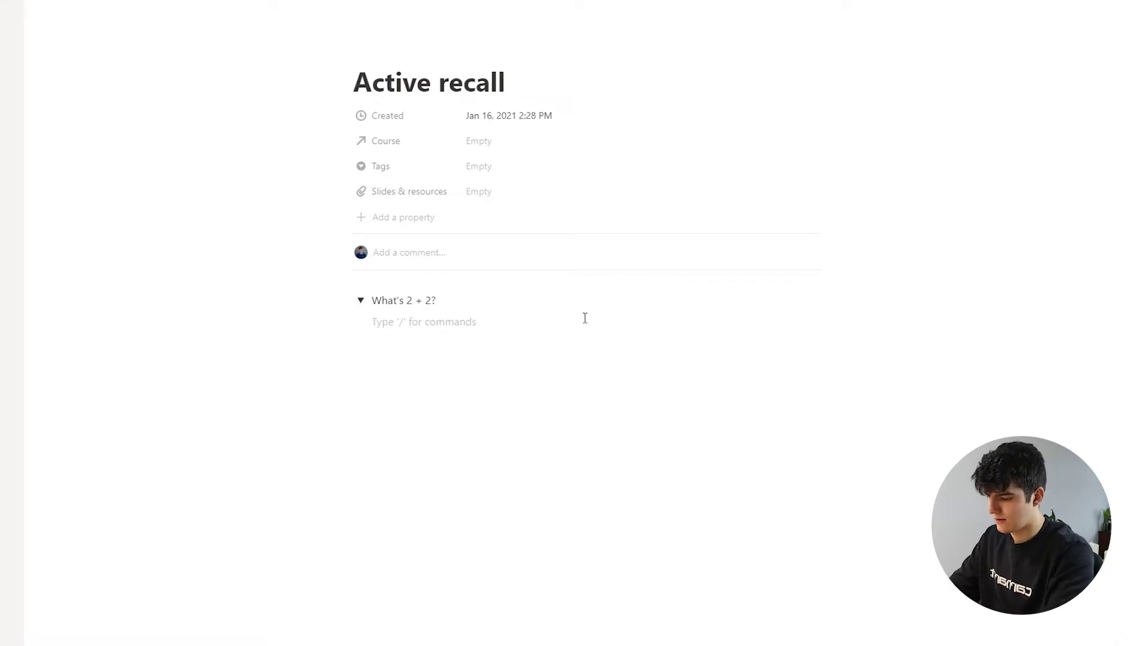
type("2 + 2 = 4")
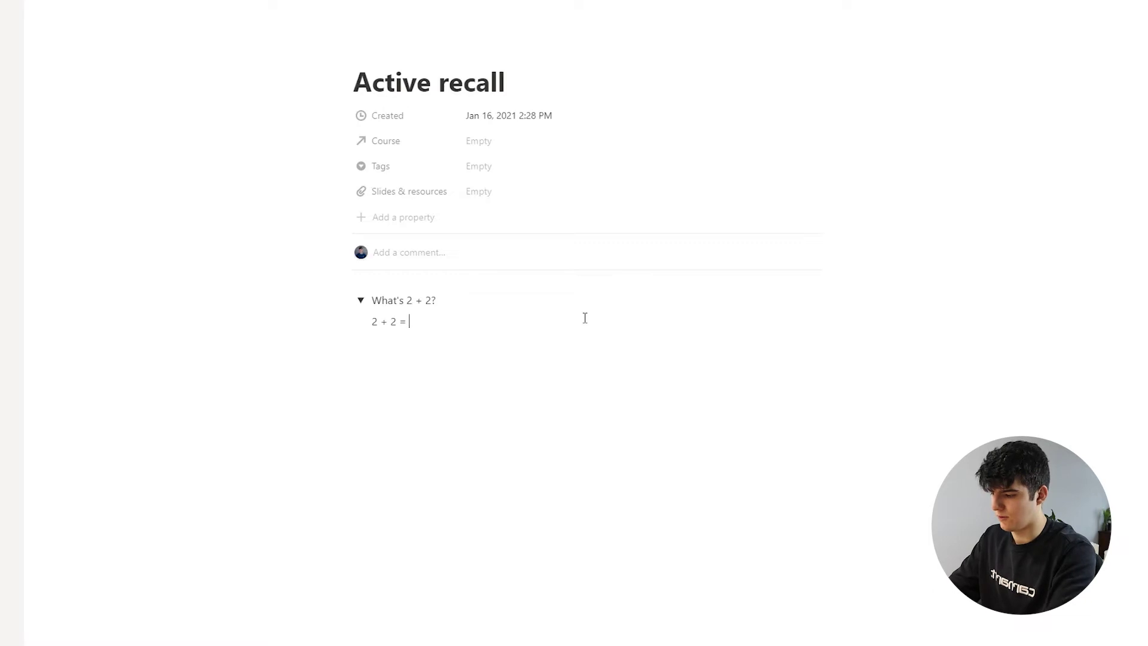
left_click(361, 300)
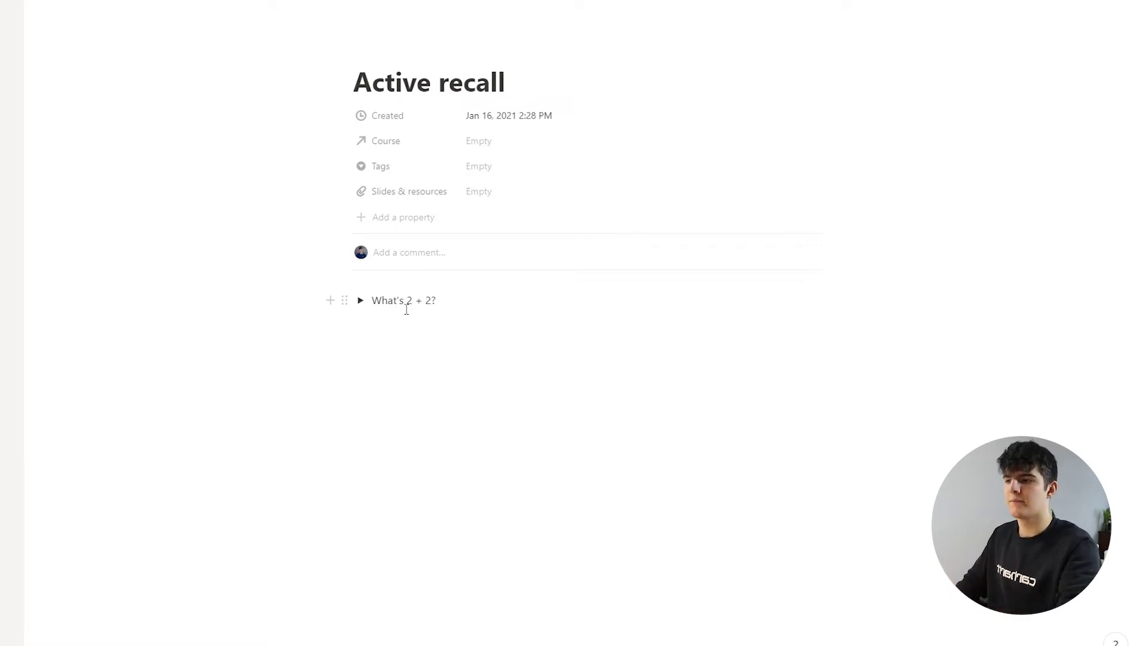
left_click(360, 302)
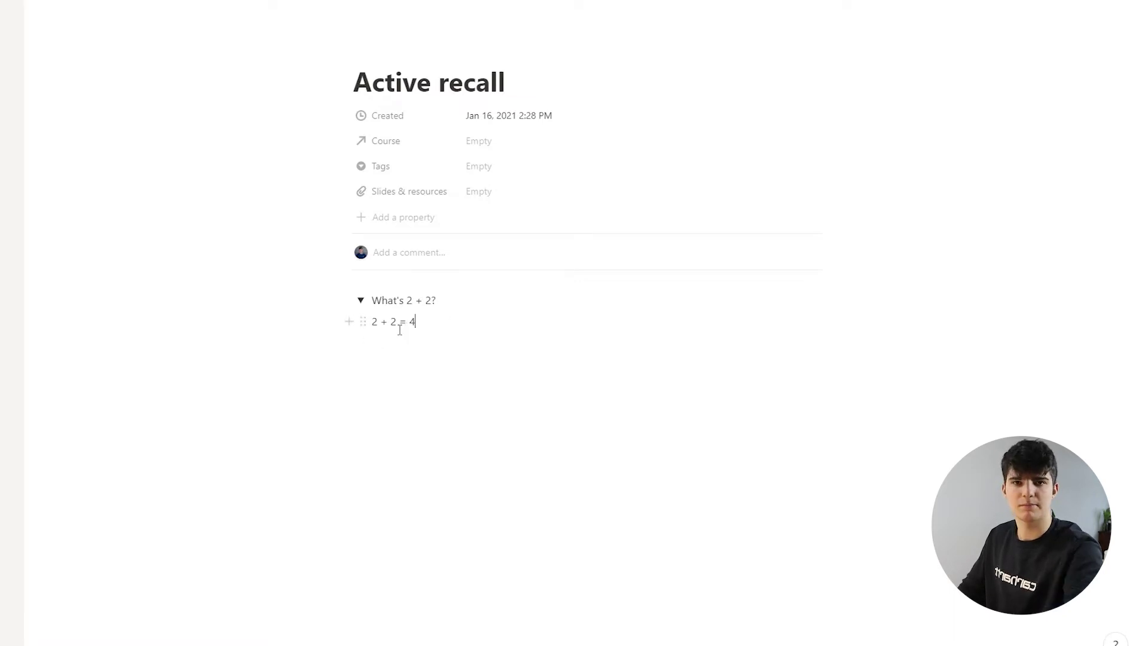
key("ctrl+alt+t")
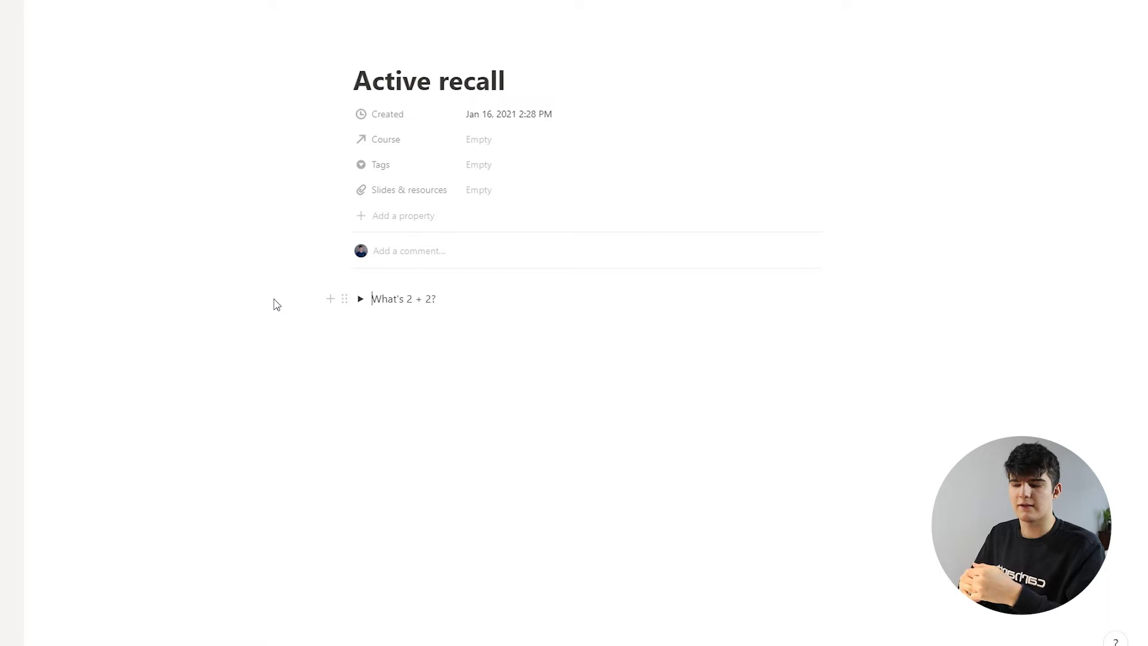
- Duplicate the 'What's 2 + 2?' toggle twice and add an empty line below the three copies
left_click(345, 298)
left_click(215, 236)
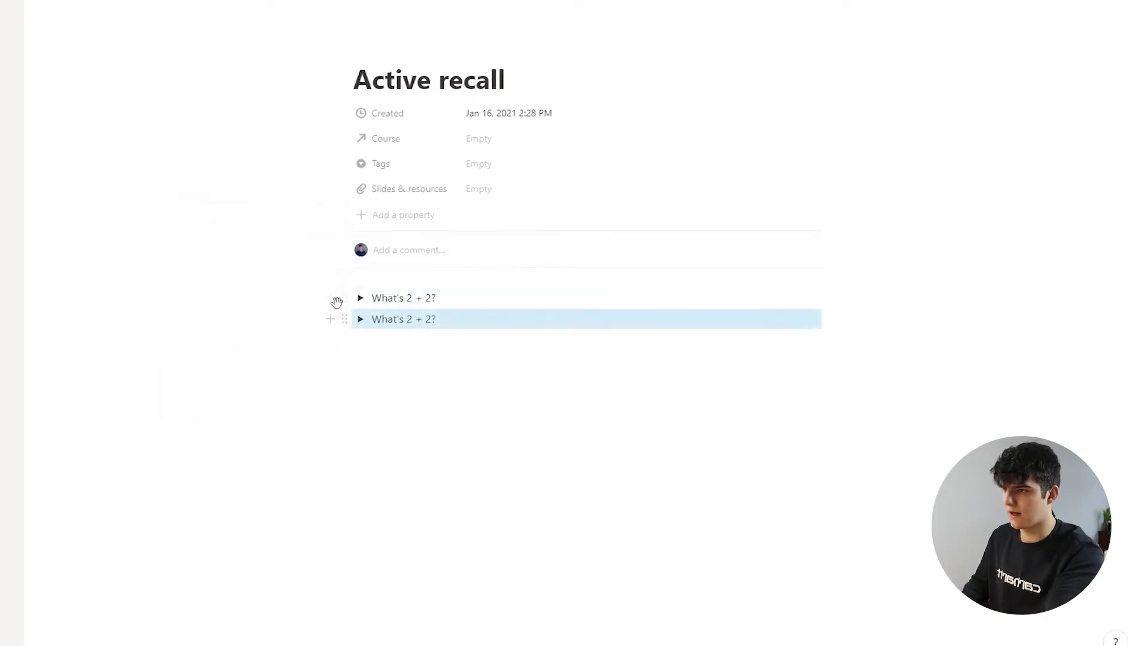
left_click(348, 320)
left_click(238, 257)
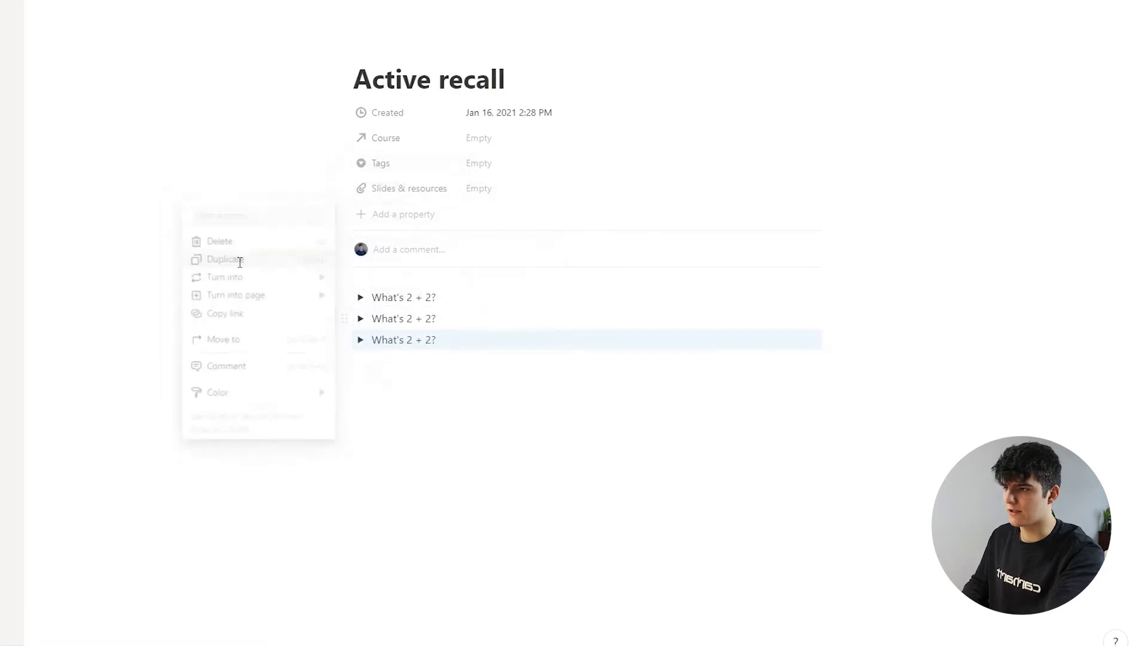
left_click(413, 410)
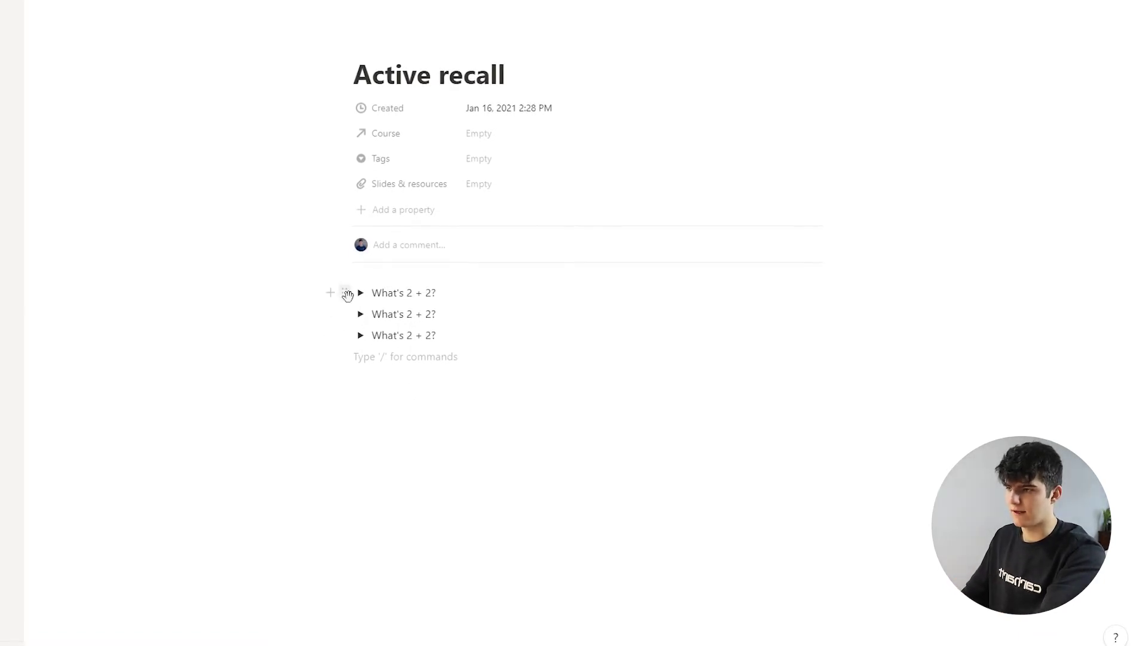
- Give the first question toggle a green background
left_click(346, 293)
mouse_move(244, 374)
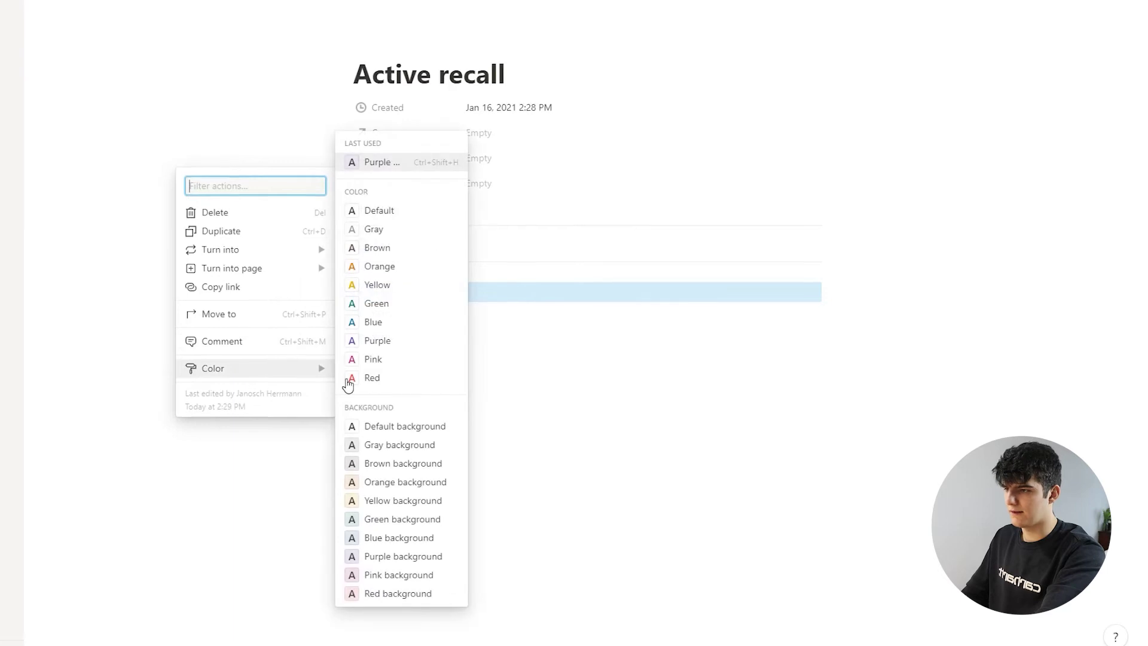
left_click(400, 522)
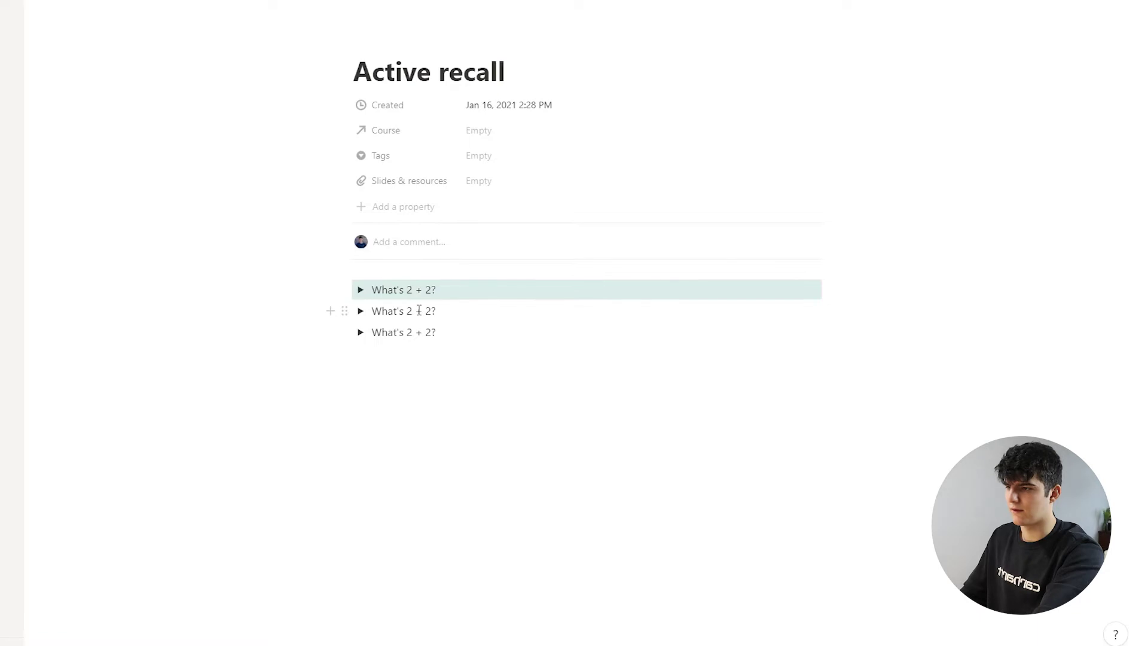
- Change the second question to 'What's 2 * 2?' with a yellow background
key("BackSpace")
type("*")
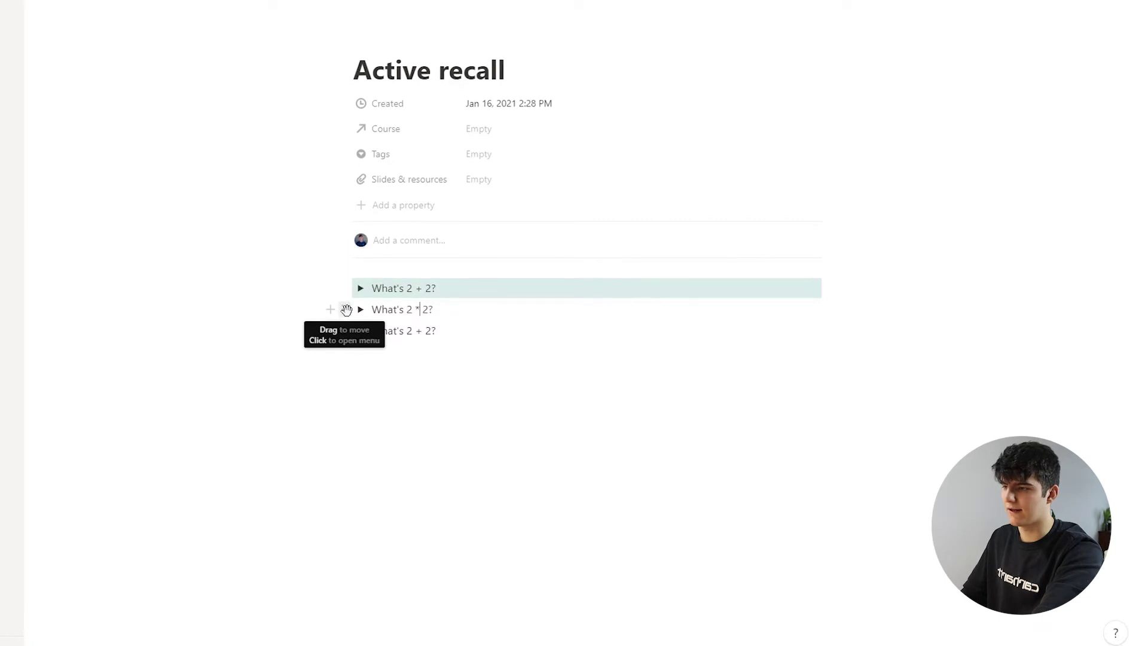
left_click(345, 310)
mouse_move(272, 397)
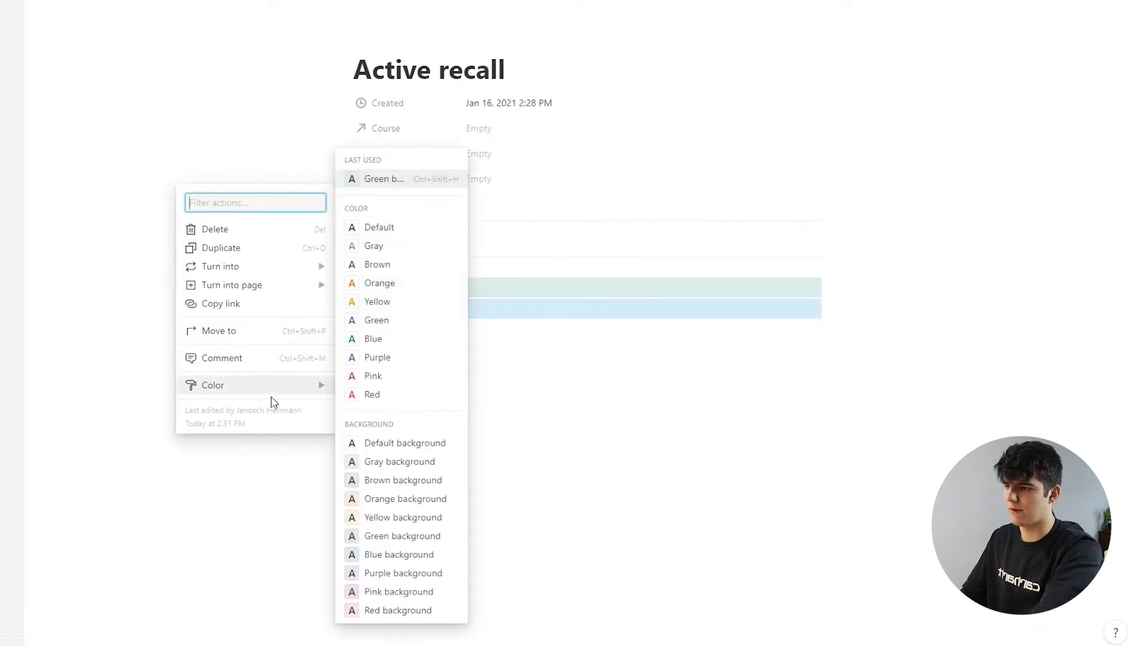
left_click(377, 520)
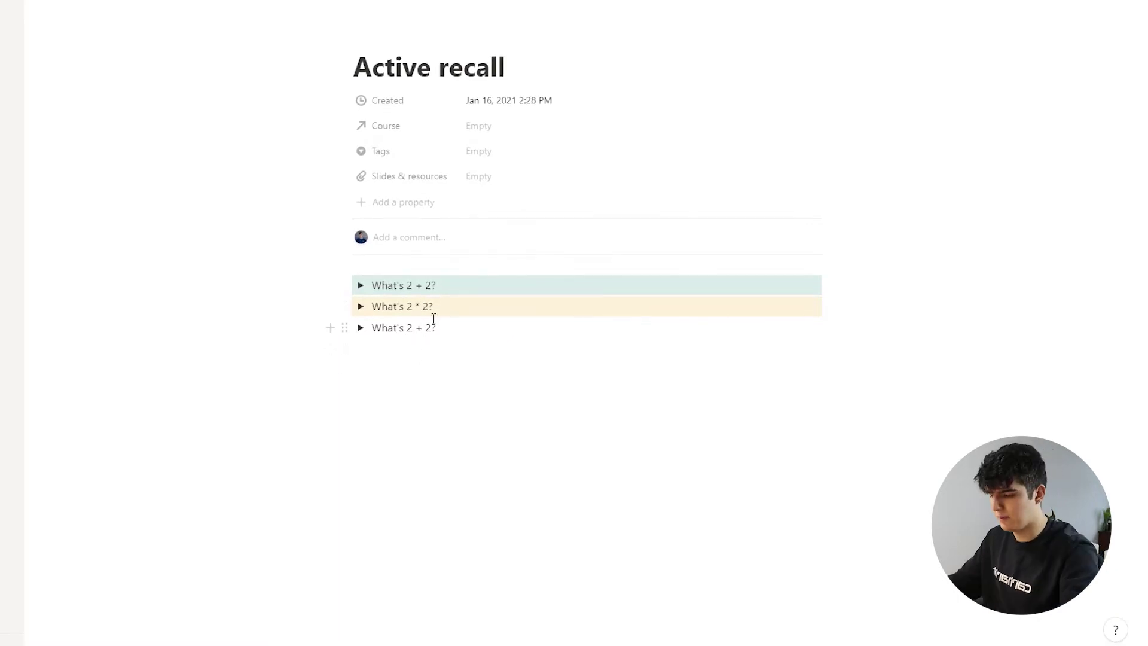
- Change the third question to 'What's 2 / 2?', keeping the slash as plain text
key("BackSpace")
key("BackSpace")
type("/")
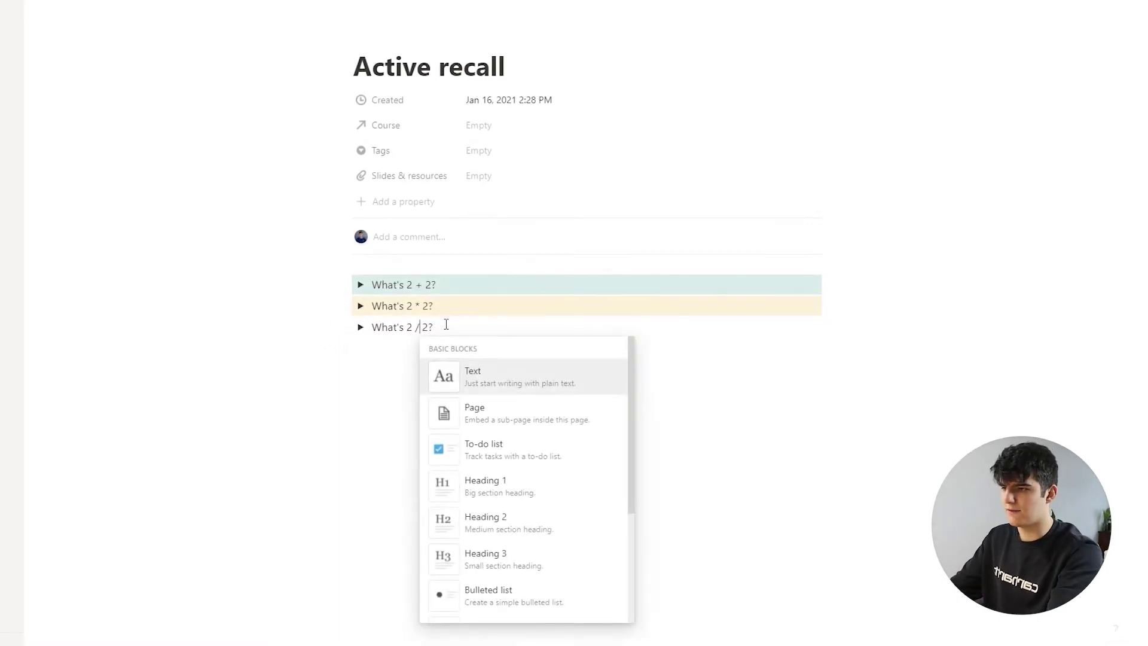
left_click(479, 314)
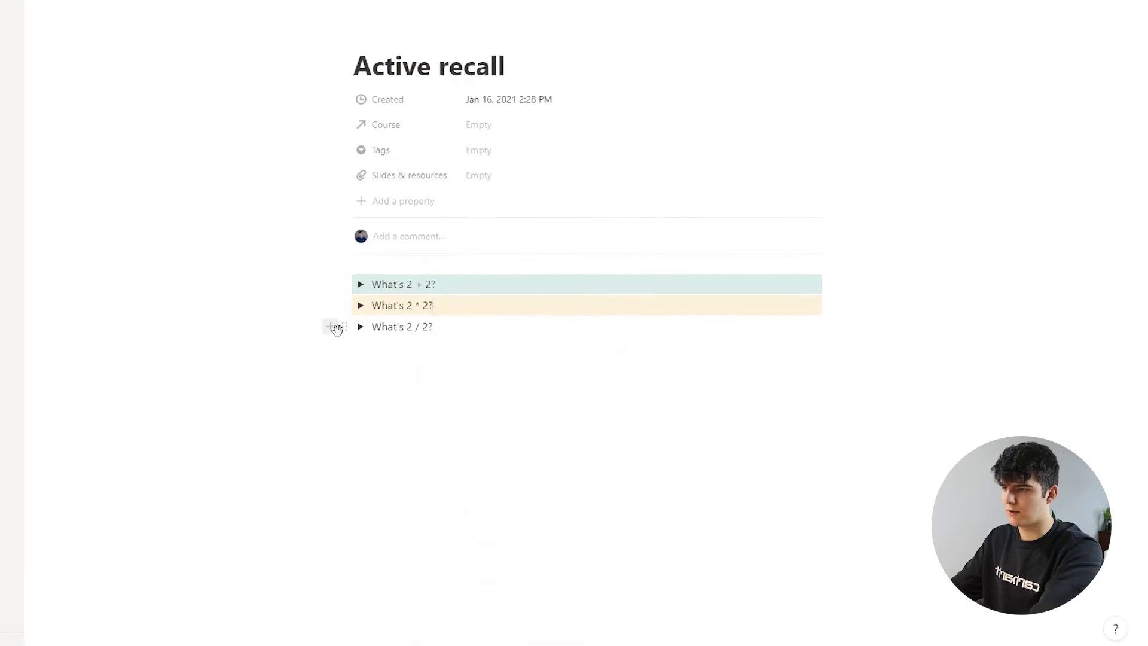
left_click(344, 327)
- Give the 'What's 2 / 2?' toggle a red background and move to the line below
mouse_move(242, 412)
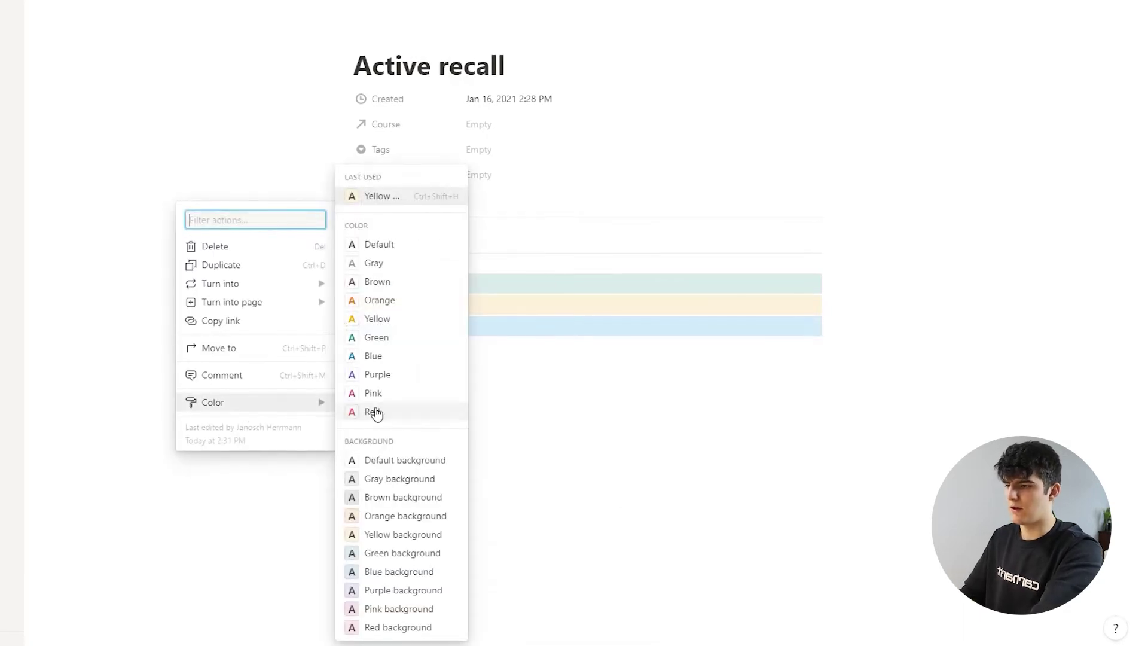
left_click(370, 628)
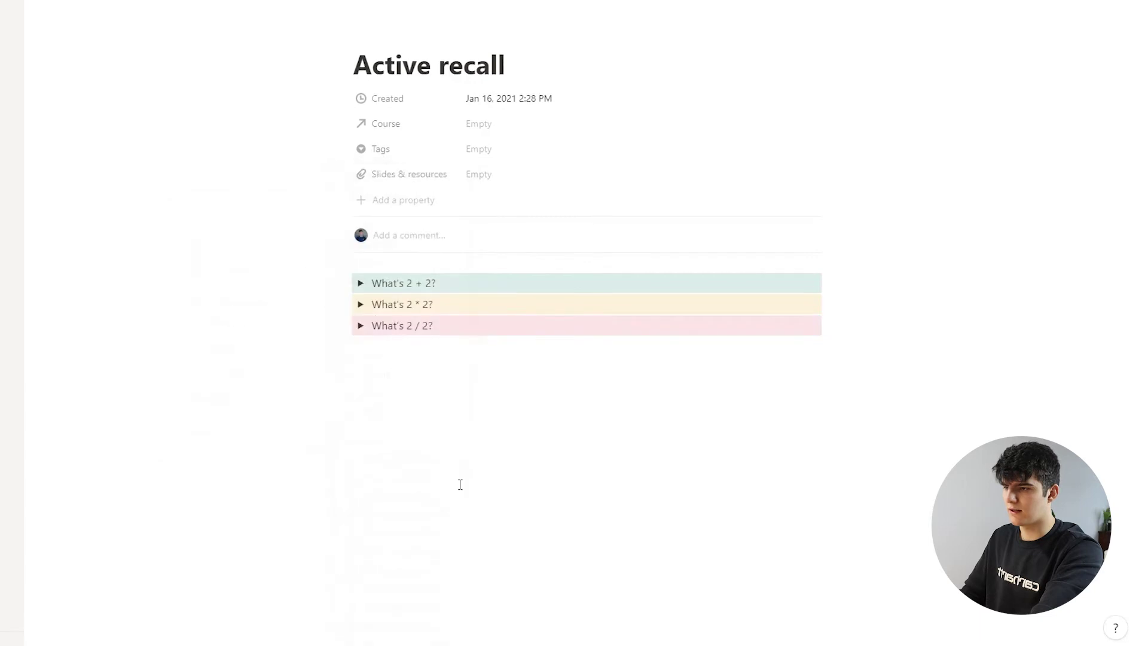
left_click(397, 346)
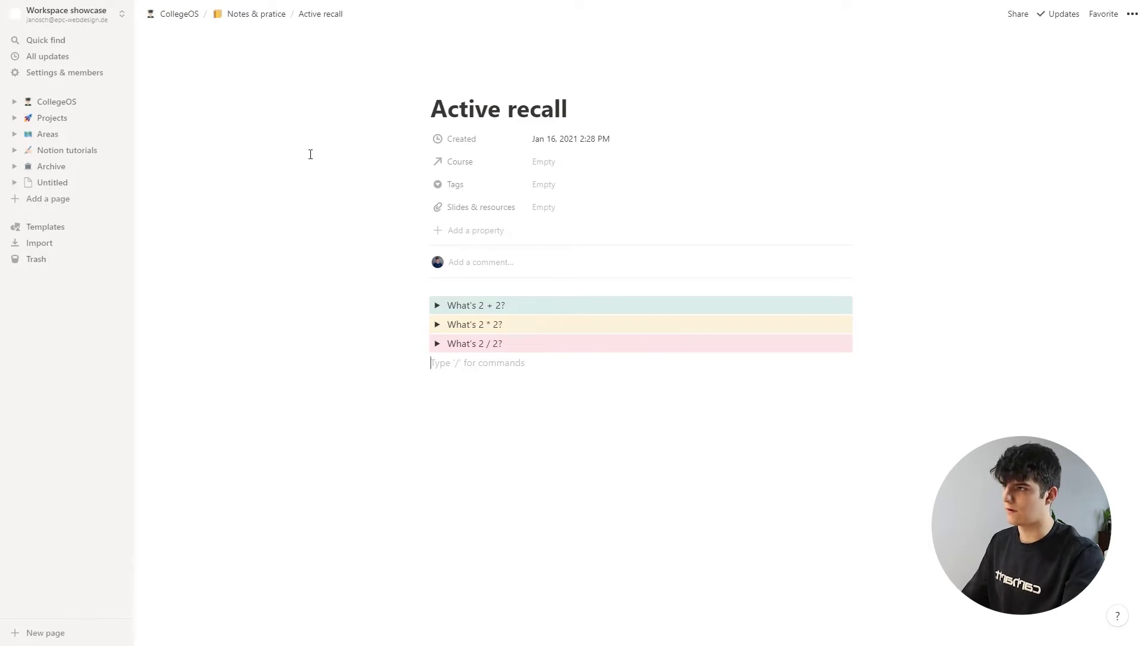
- Go to the CollegeOS dashboard and scroll down to the College manager calendar
left_click(172, 23)
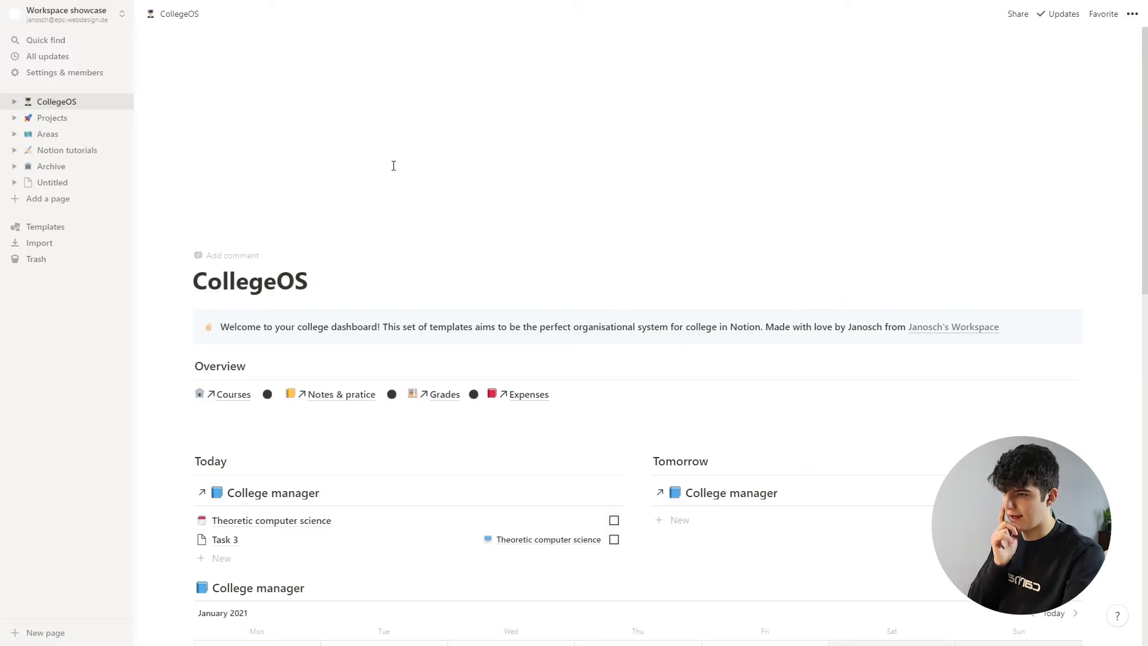
scroll(432, 270, "down", 6)
scroll(433, 267, "down", 3)
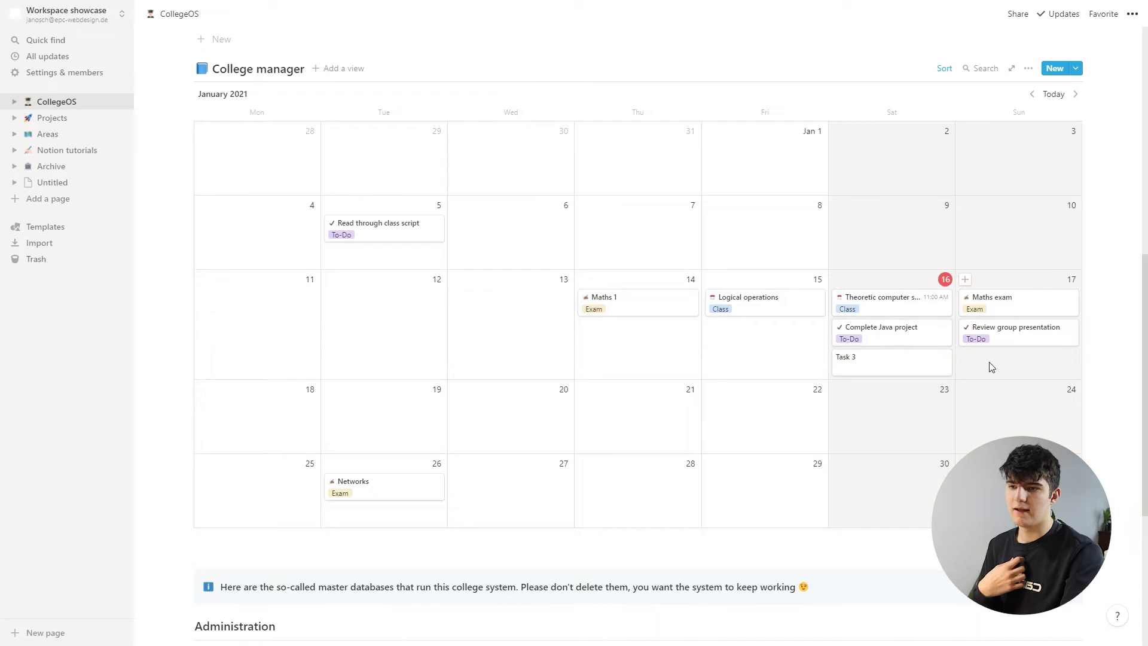
- Add a January 17 entry titled with an @ link to Active recall followed by '(1)'
left_click(965, 279)
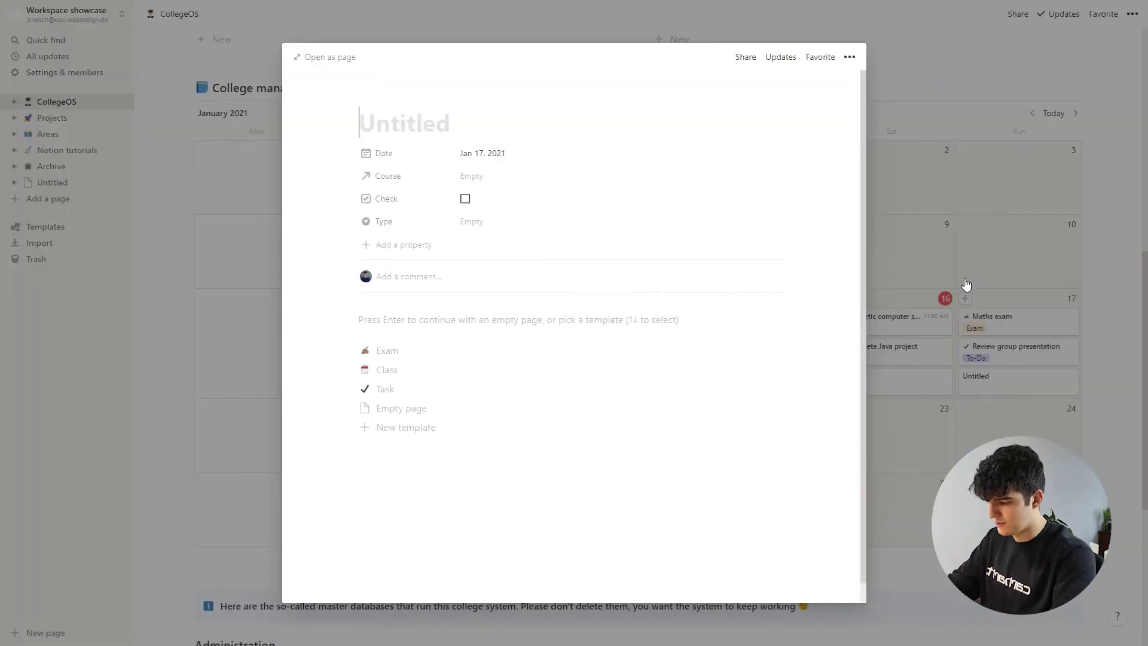
type("@a")
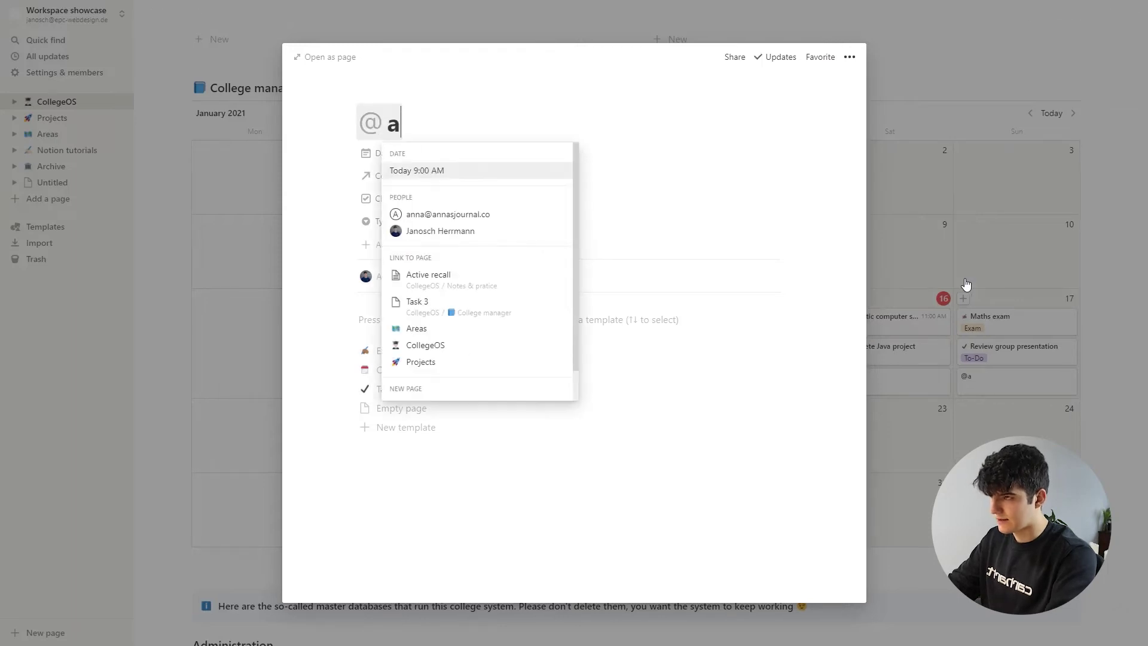
type("ctiv")
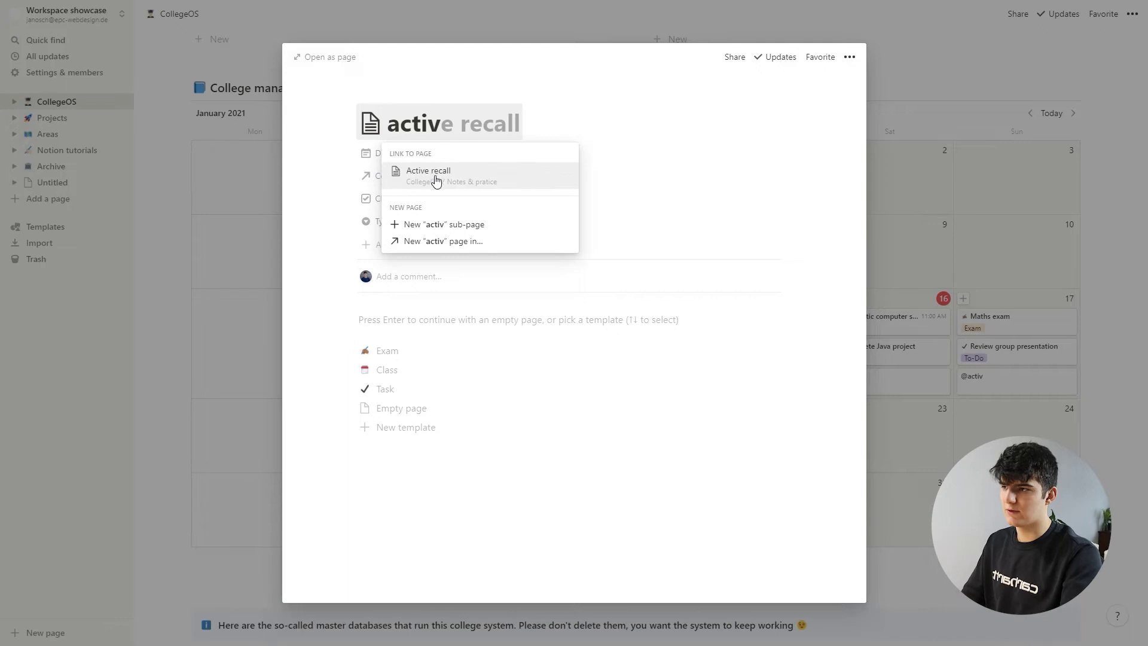
left_click(437, 182)
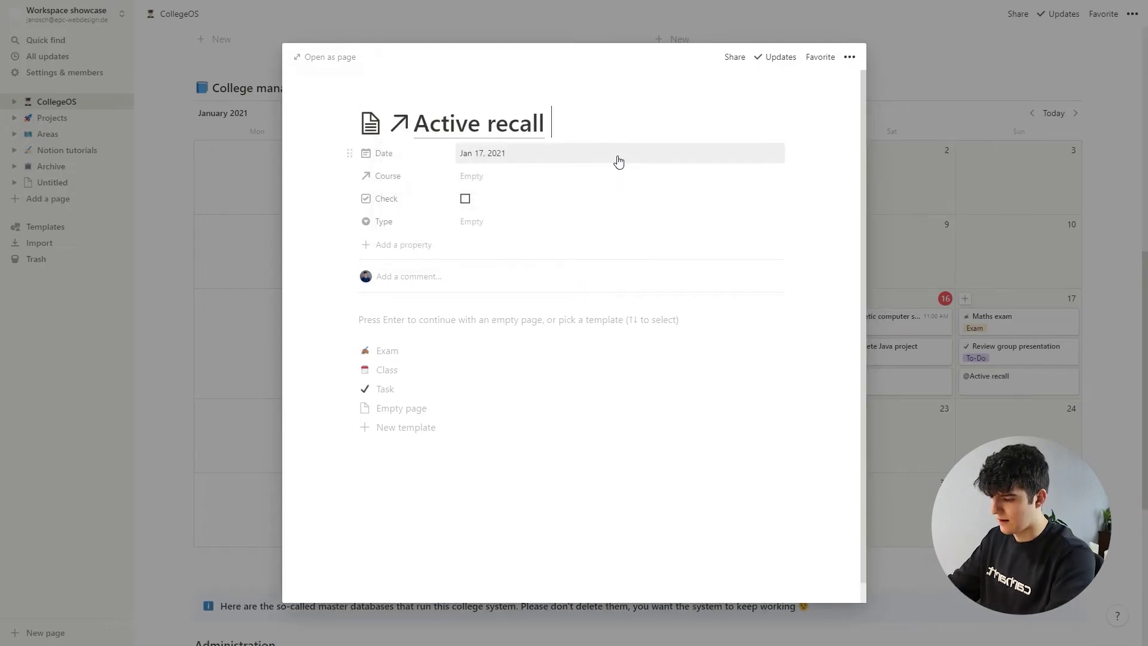
type("1")
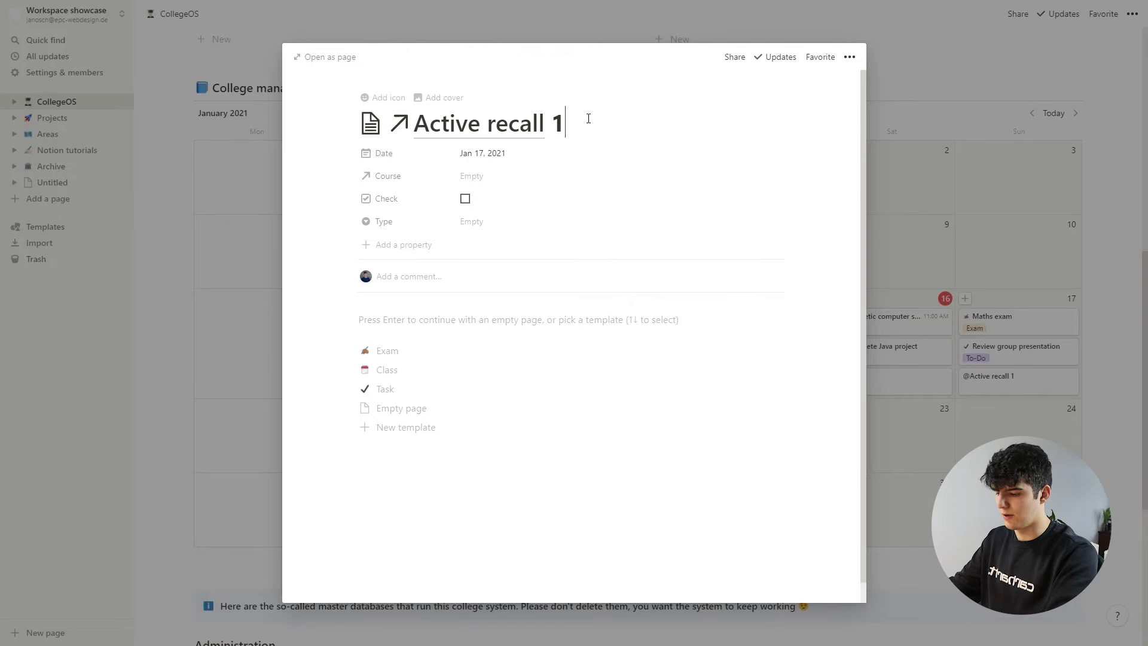
type("=")
key("BackSpace")
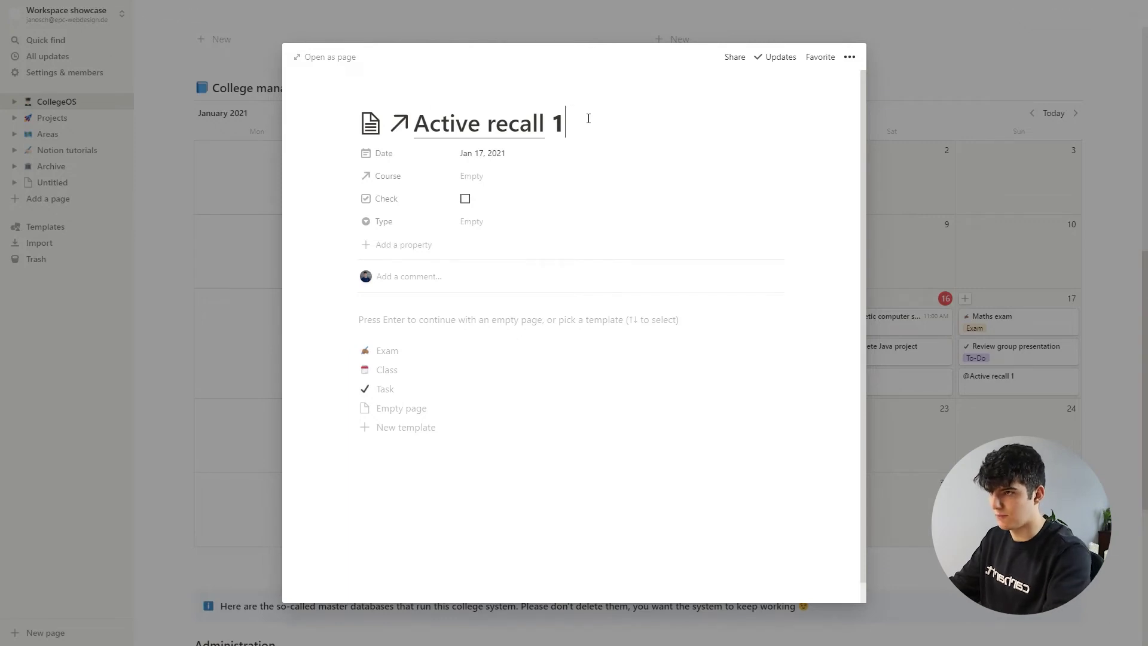
type(")")
key("Left")
key("Left")
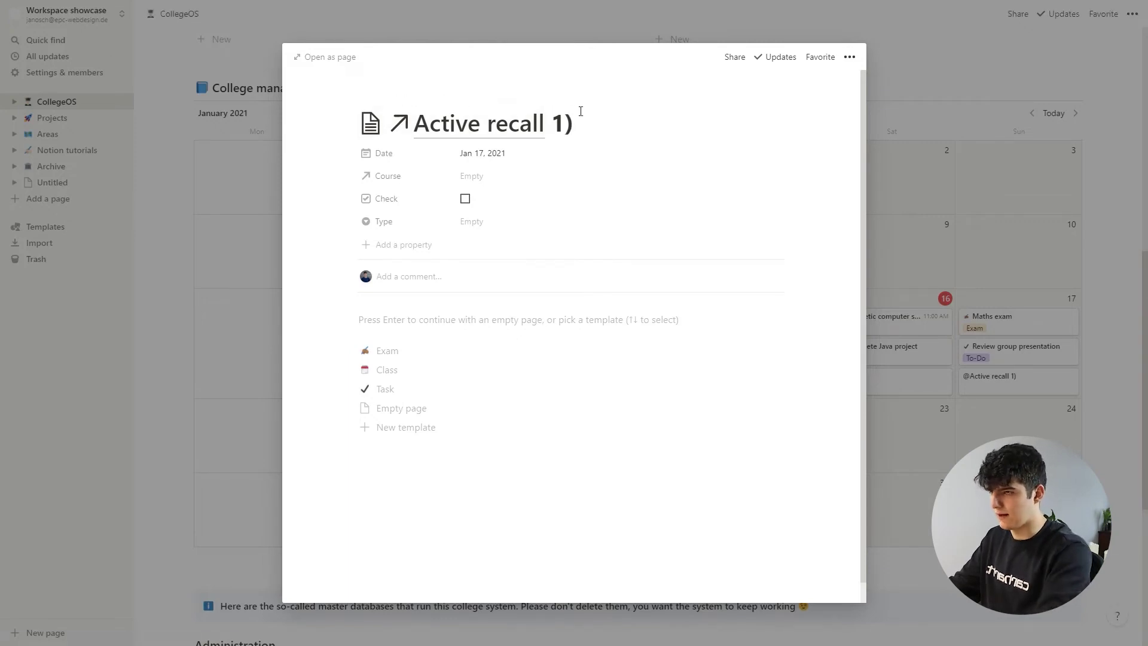
type("(")
left_click(914, 83)
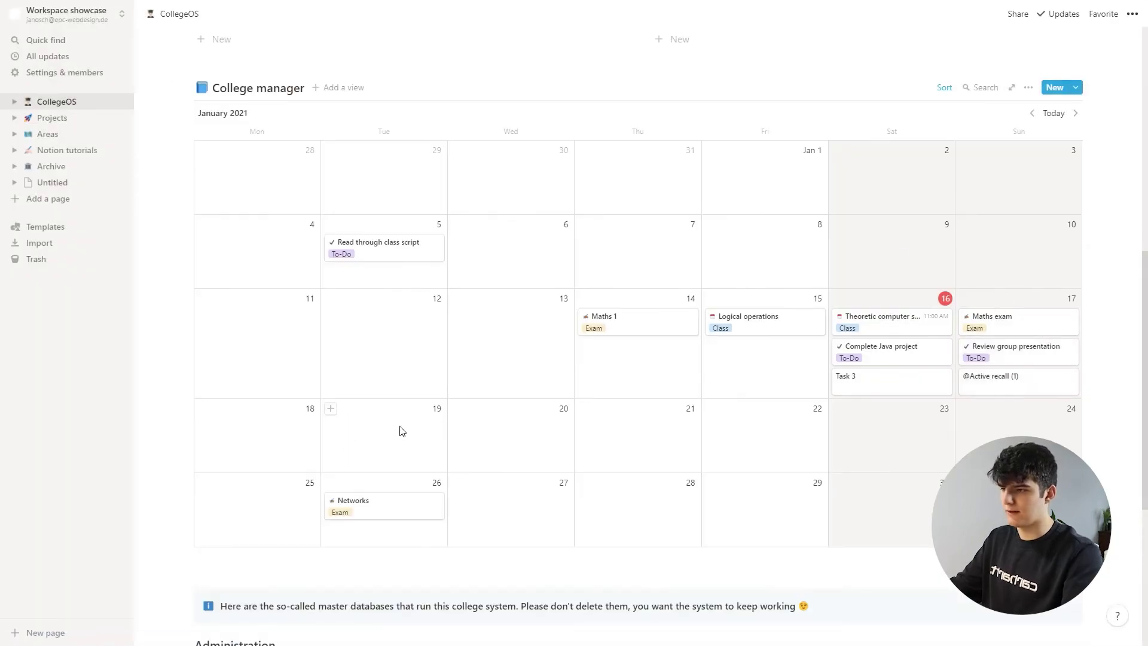
- Add a January 19 entry linking to Active recall, numbered '(2)'
left_click(332, 411)
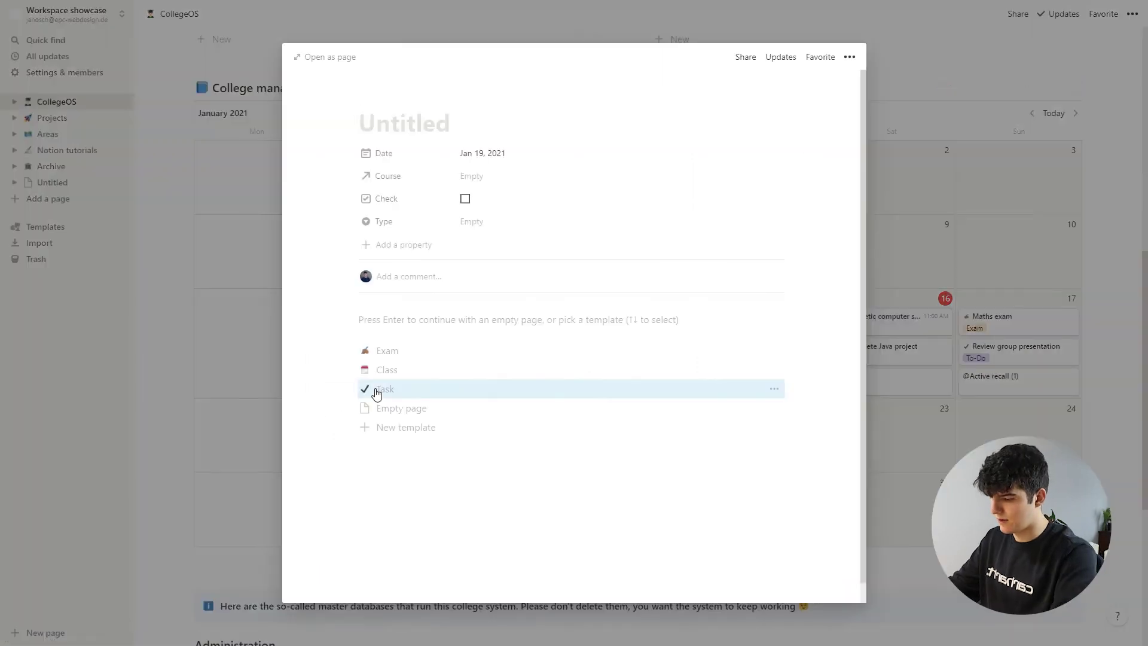
type("@acc")
key("BackSpace")
type("ti")
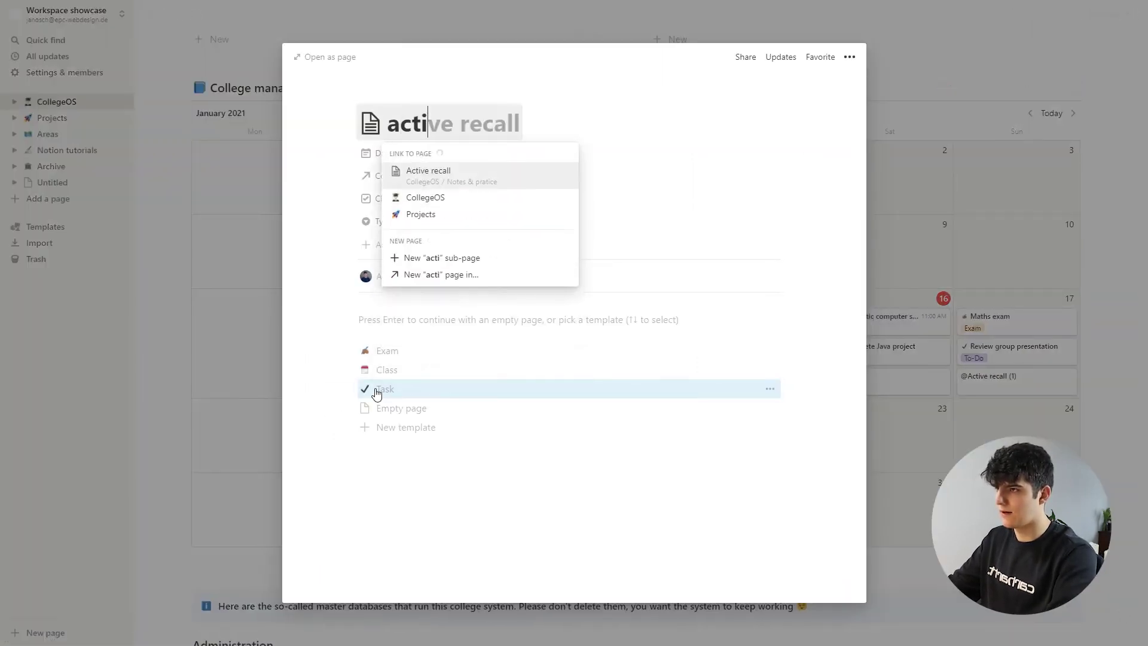
type("g´")
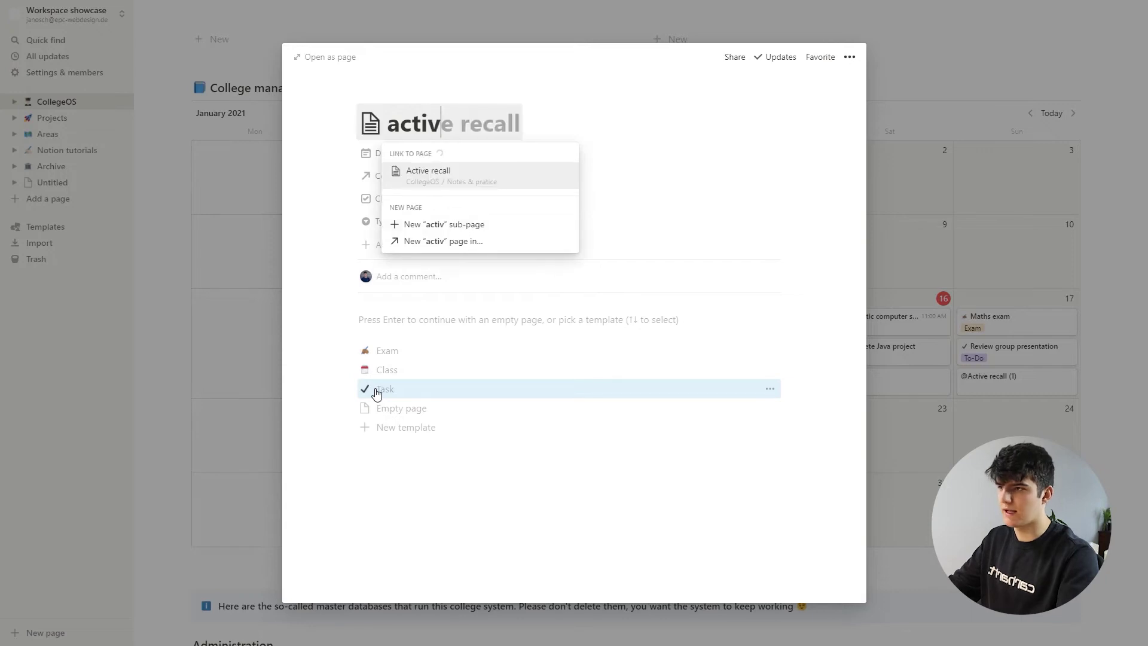
type("e")
left_click(439, 183)
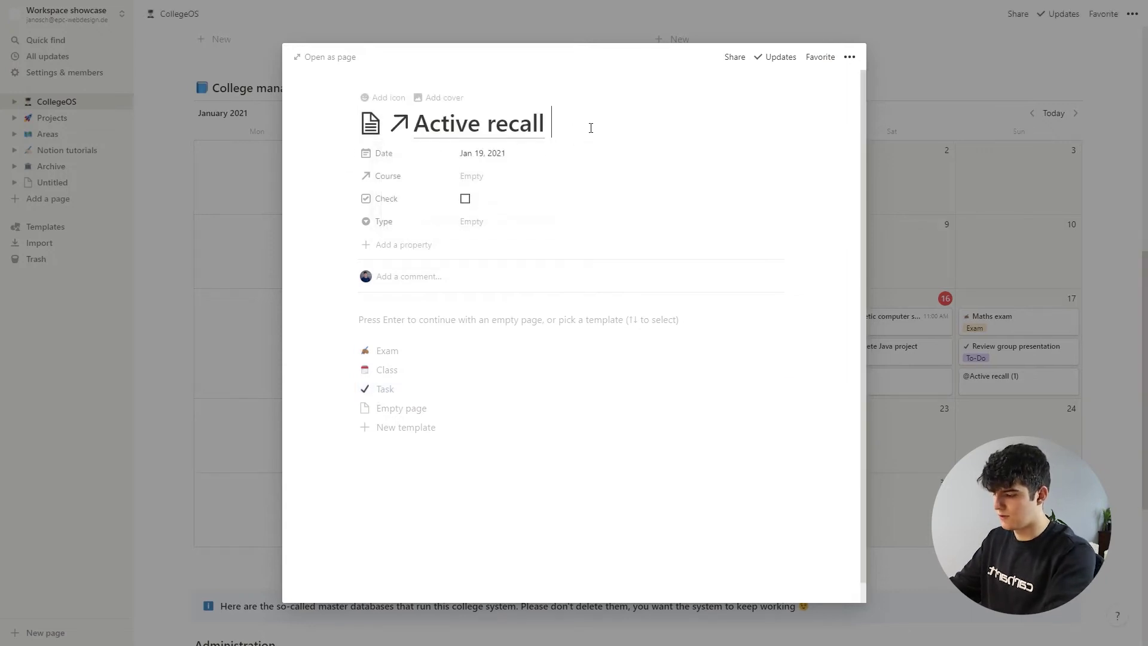
type("(2)")
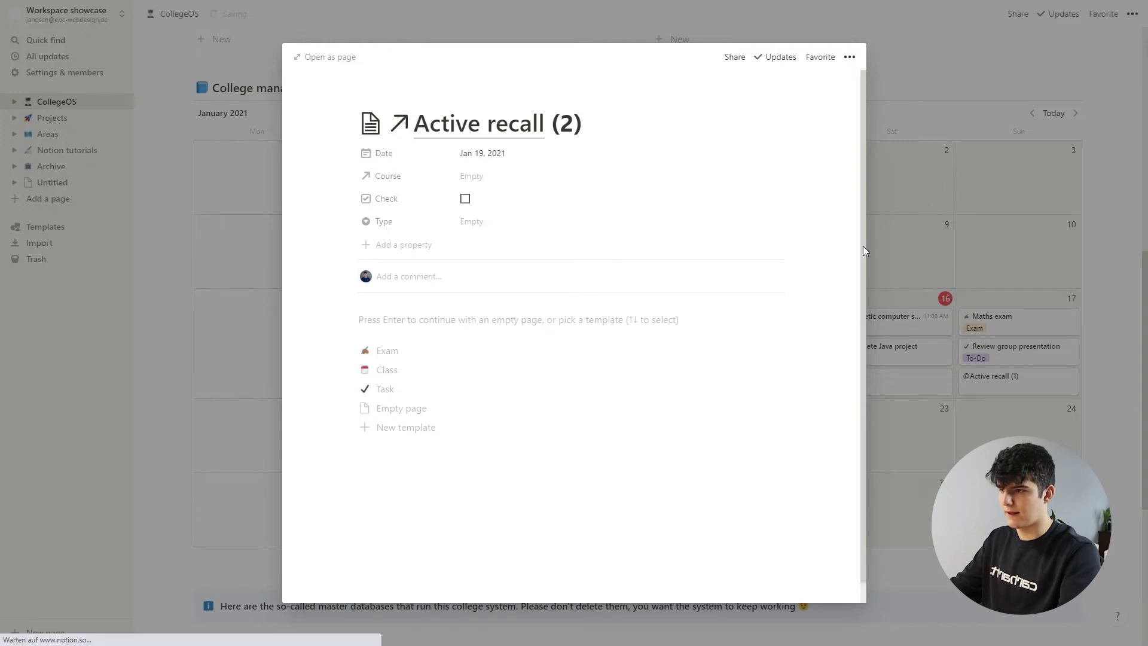
left_click(874, 250)
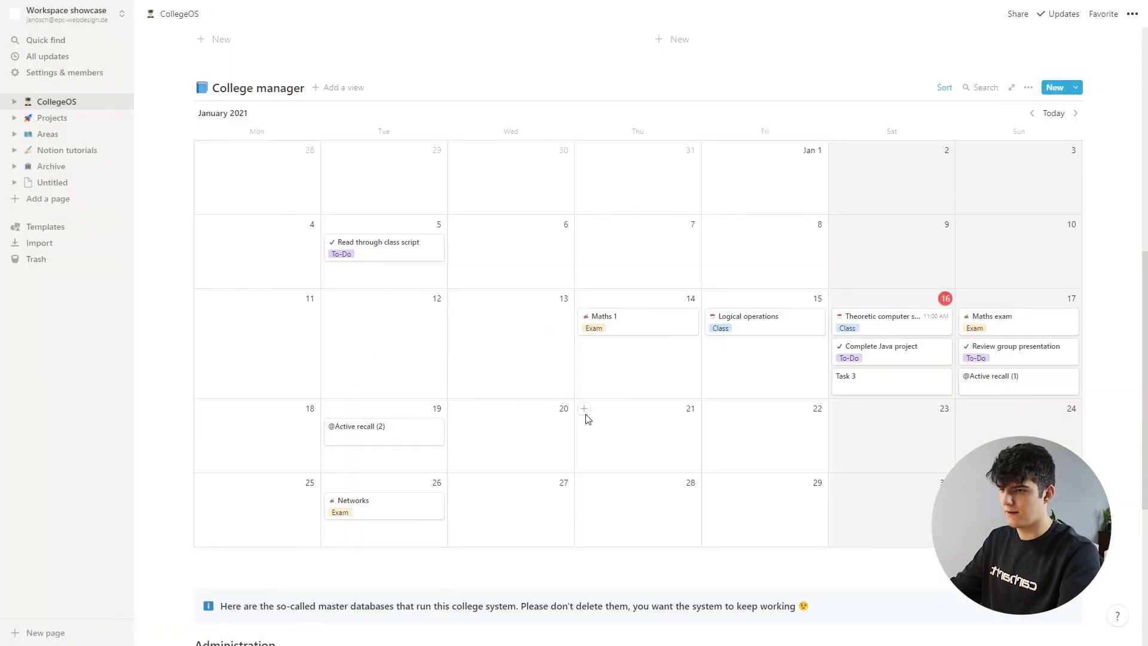
- Add a January 21 entry linking to Active recall, numbered '(3)'
left_click(584, 409)
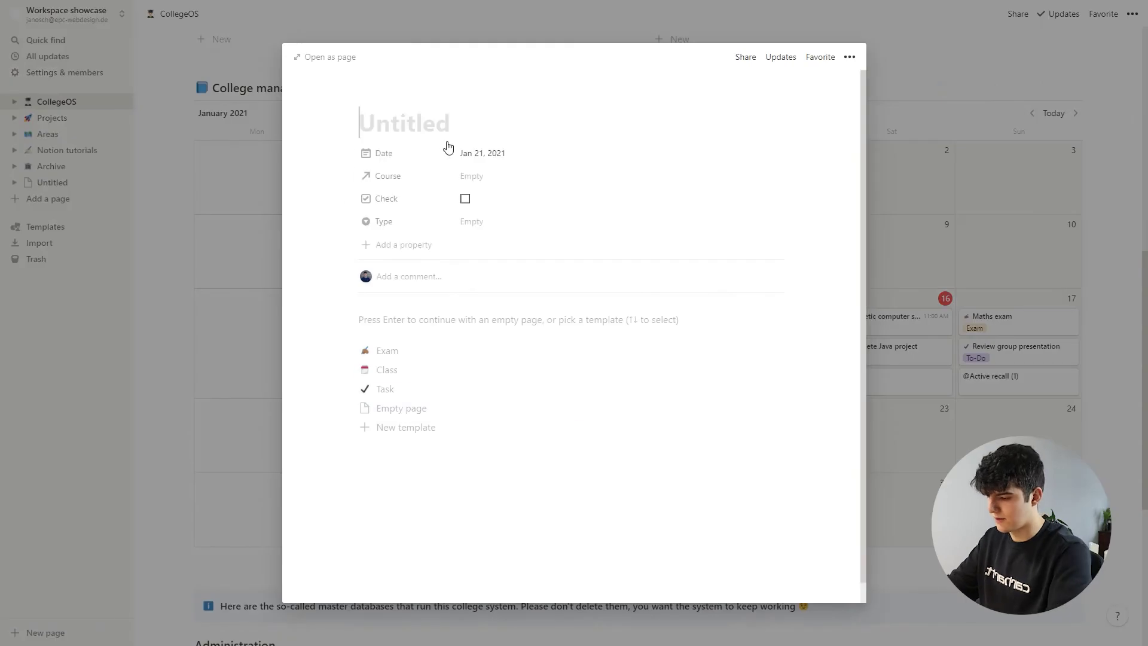
type("@active")
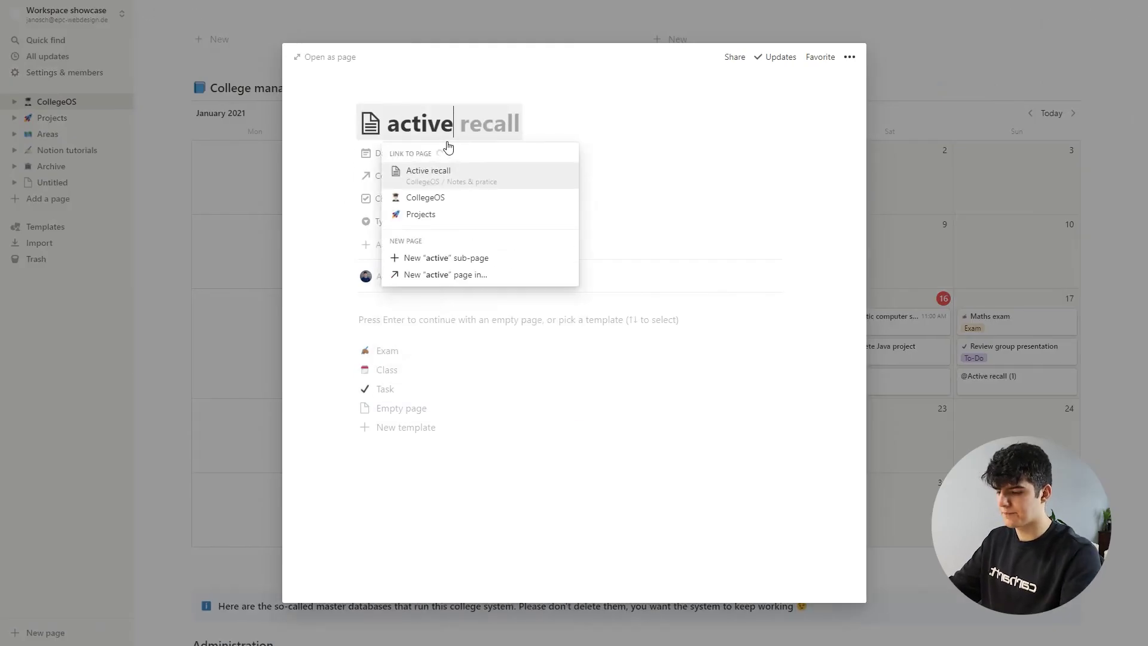
left_click(439, 180)
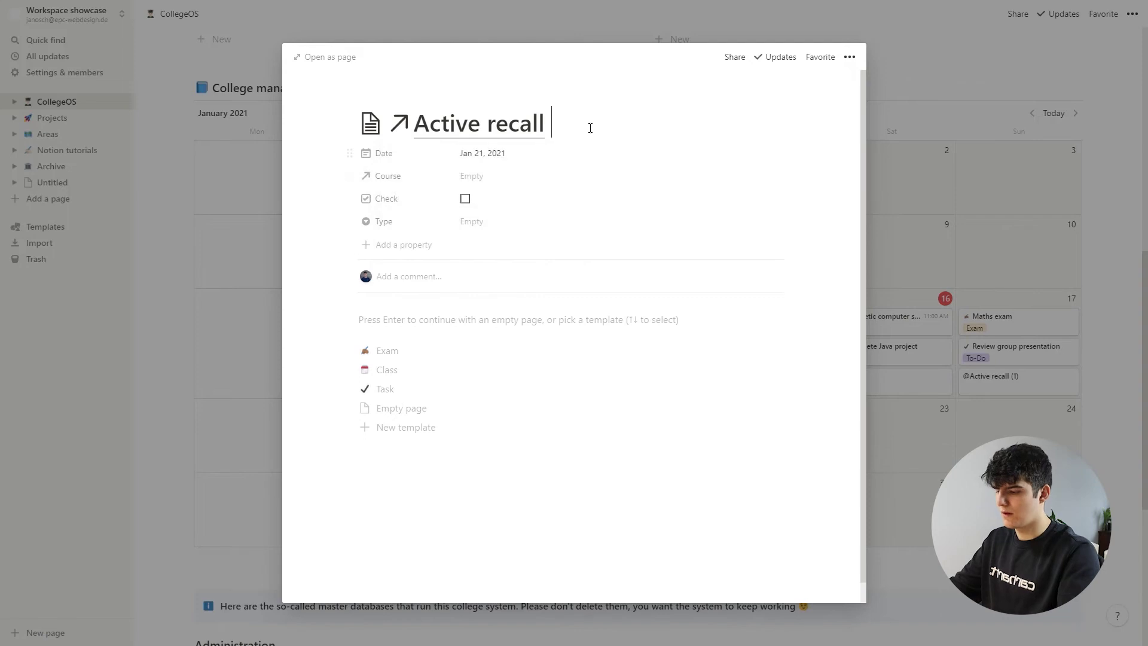
type("(3)")
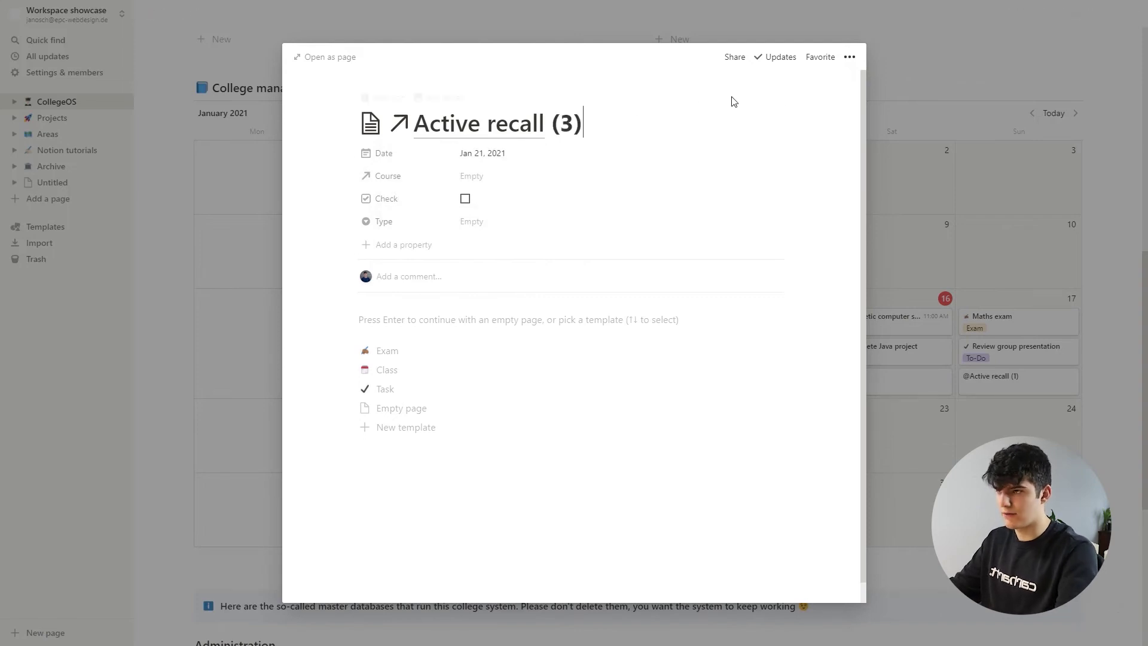
left_click(1017, 274)
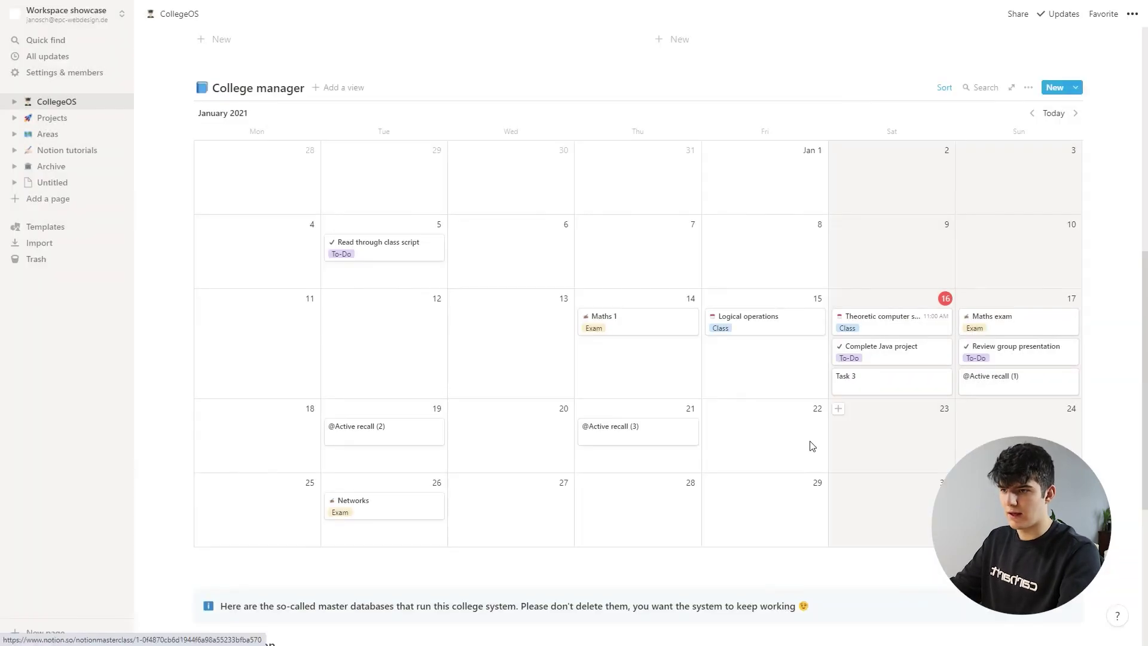
- Add a January 23 entry linking to Active recall, numbered '(4)'
left_click(840, 411)
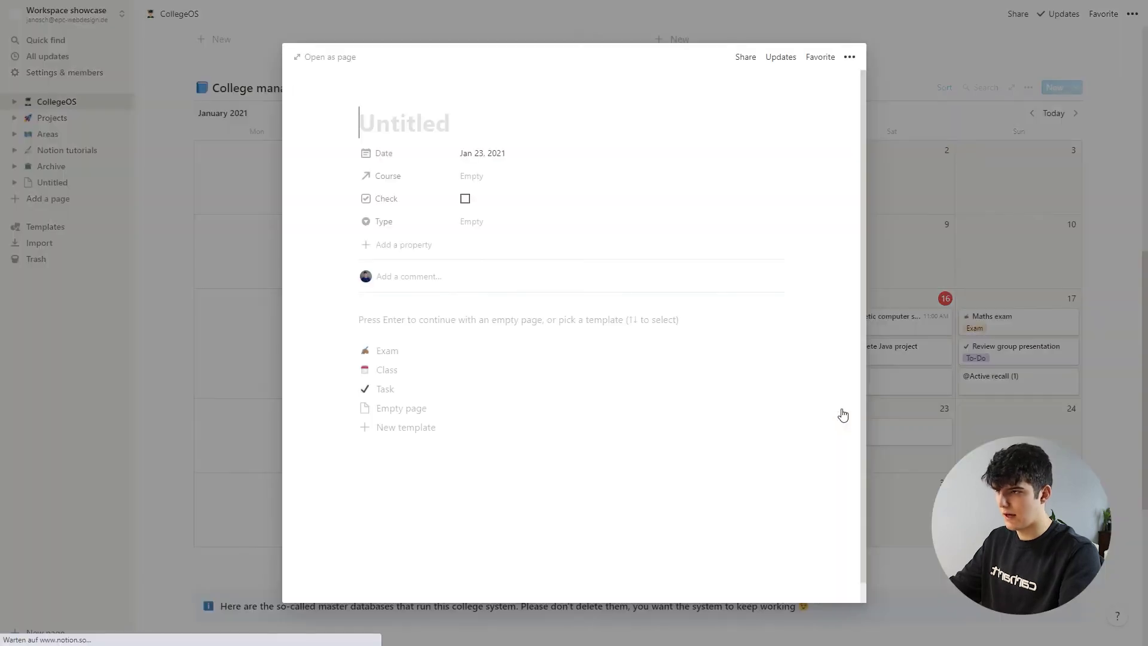
type("@a")
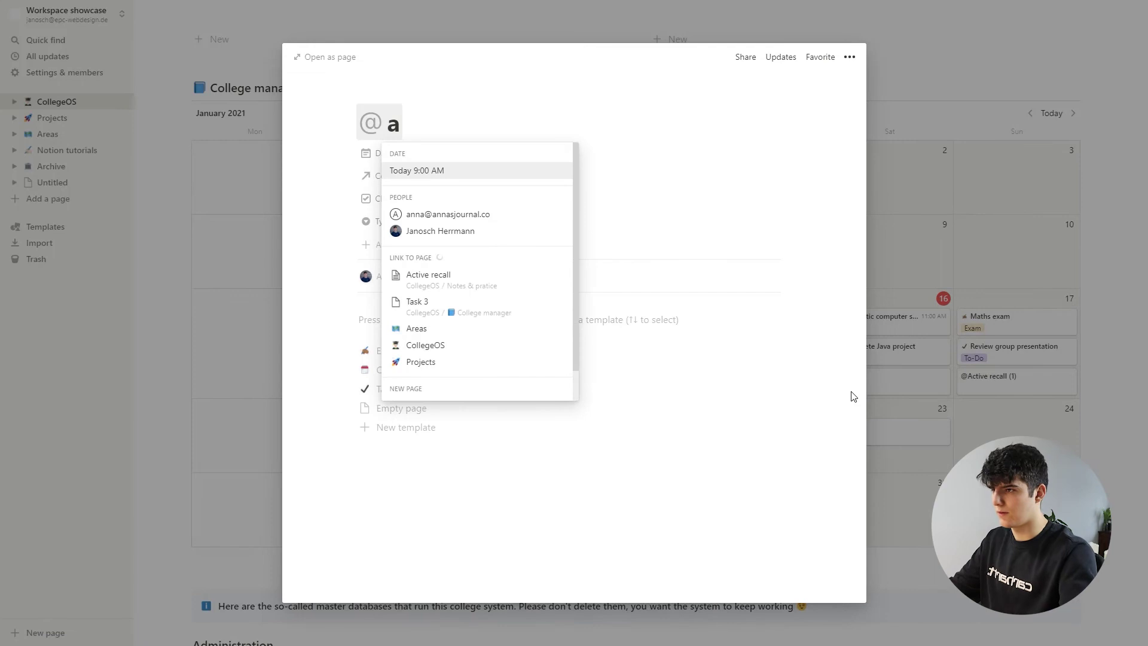
left_click(485, 285)
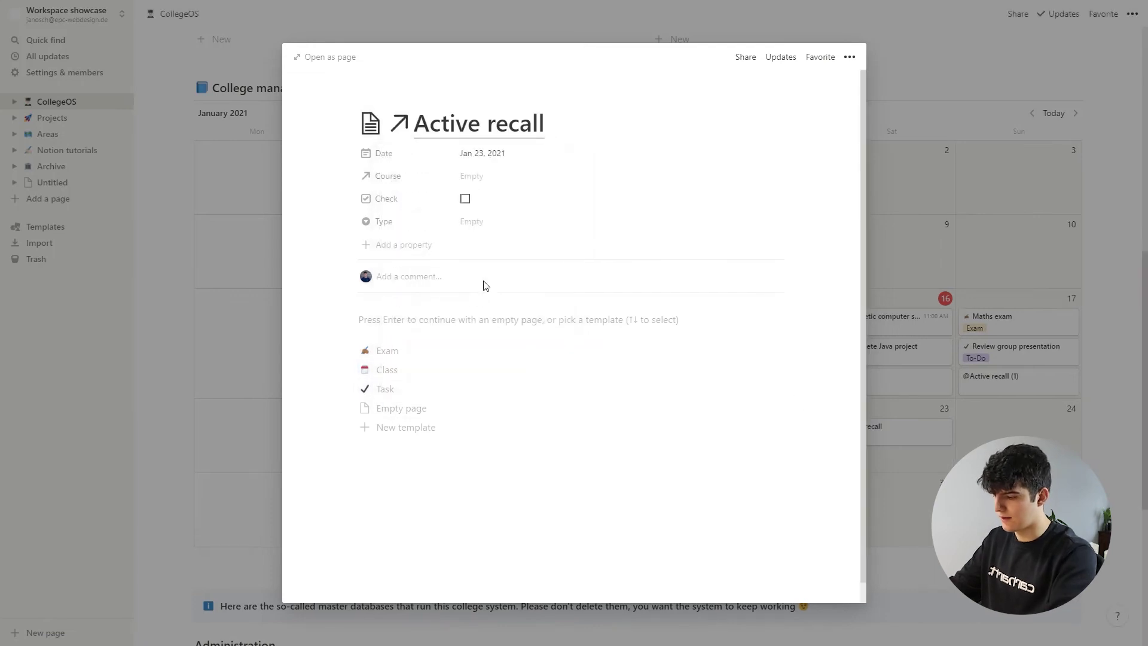
type("(4)")
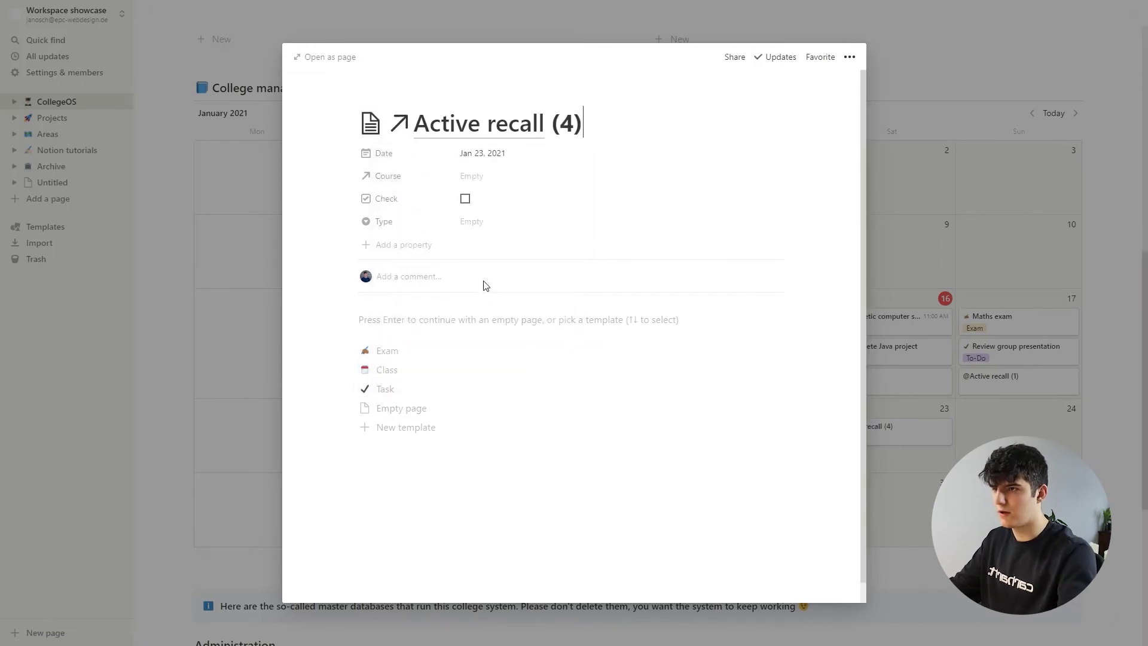
key("Escape")
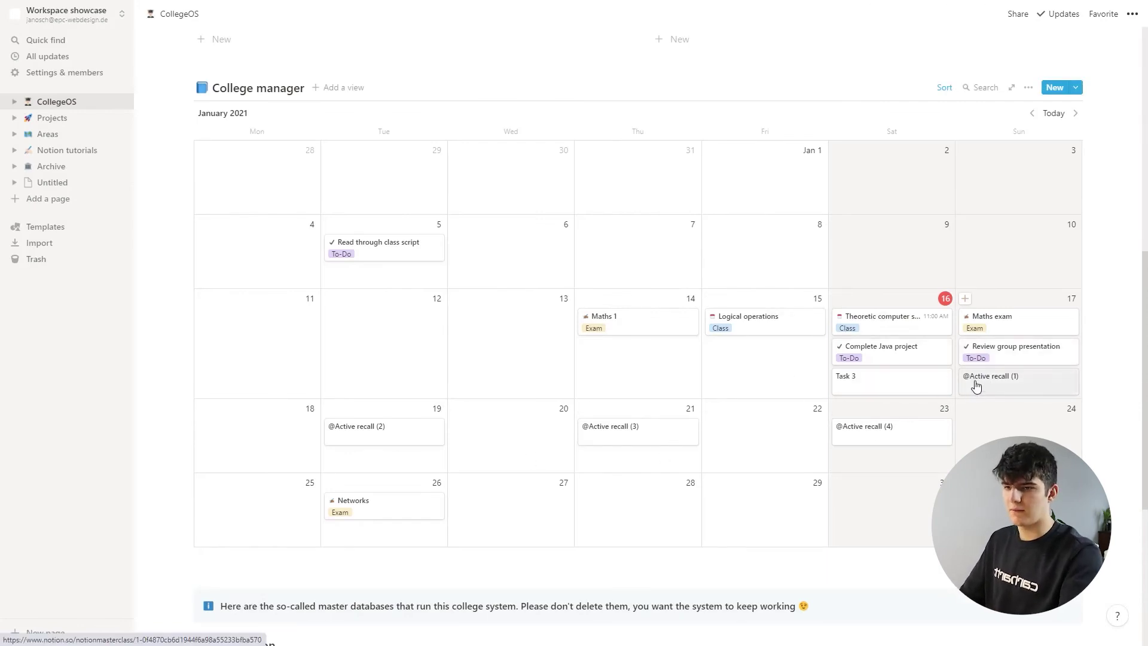
- Open the Jan 21 'Active recall (3)' entry and follow its link to the note
left_click(605, 434)
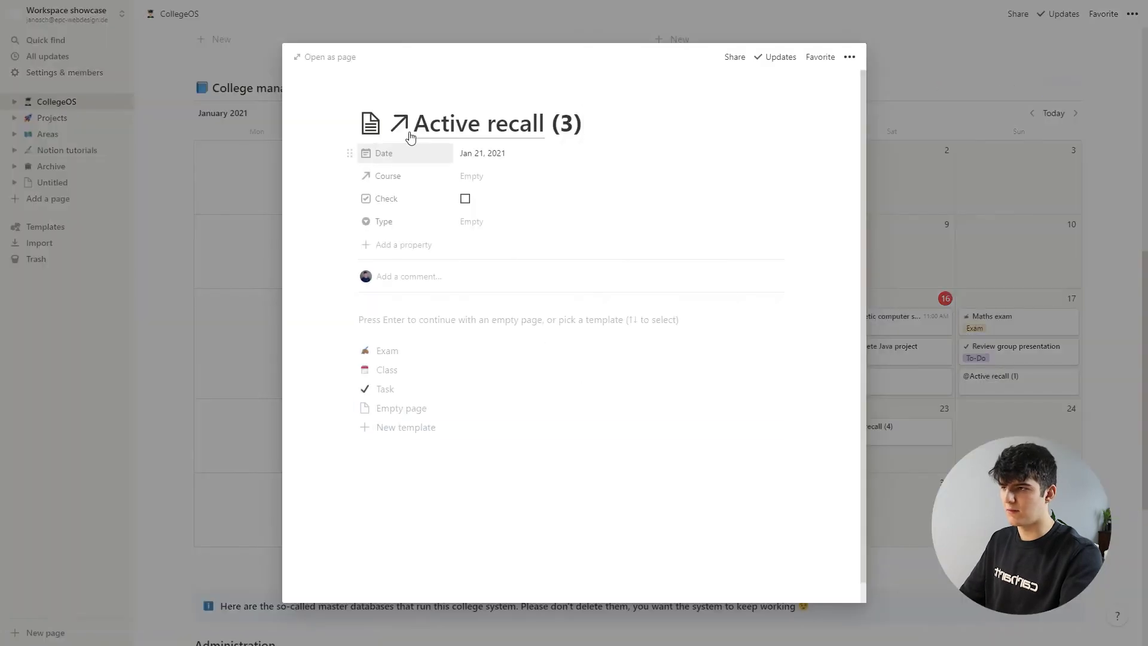
left_click(455, 130)
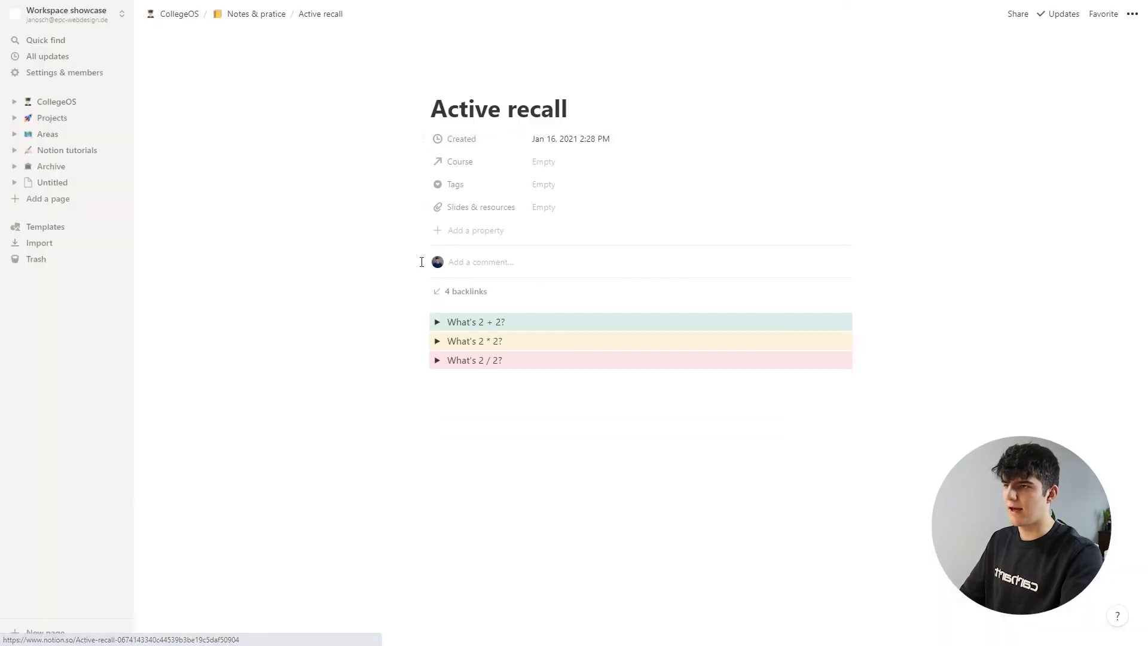